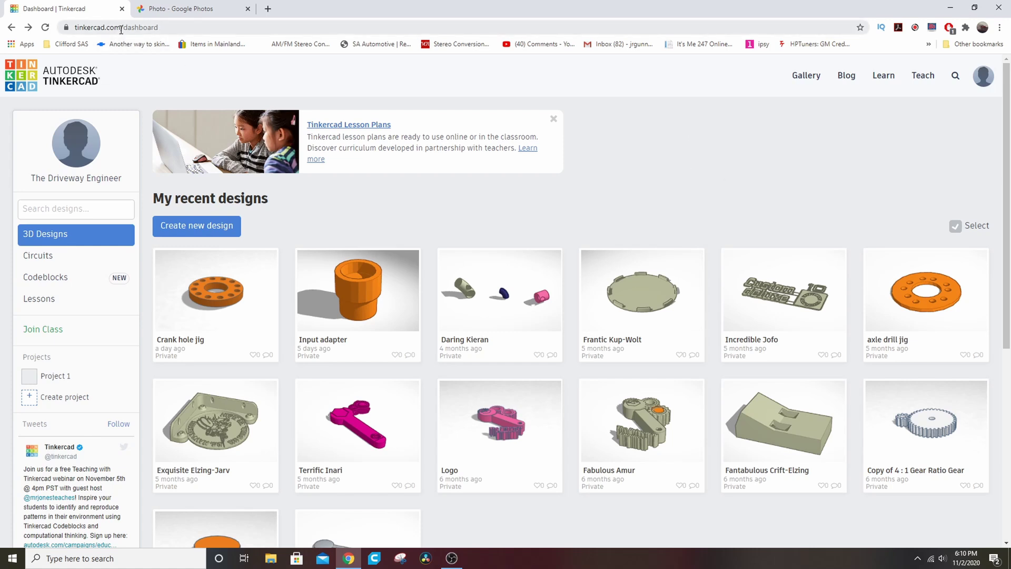
- Load the tinkercad.com home address to reach the designs dashboard
drag(121, 29, 182, 29)
key(BackSpace)
key(Return)
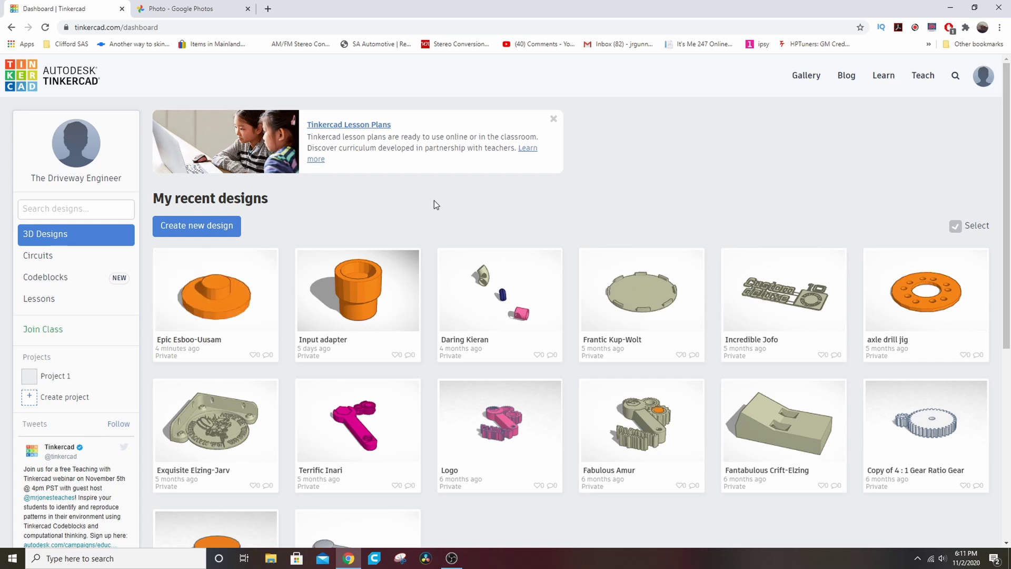
- Look at the Lessons collection, return to the 3D designs and create a new design
click(58, 305)
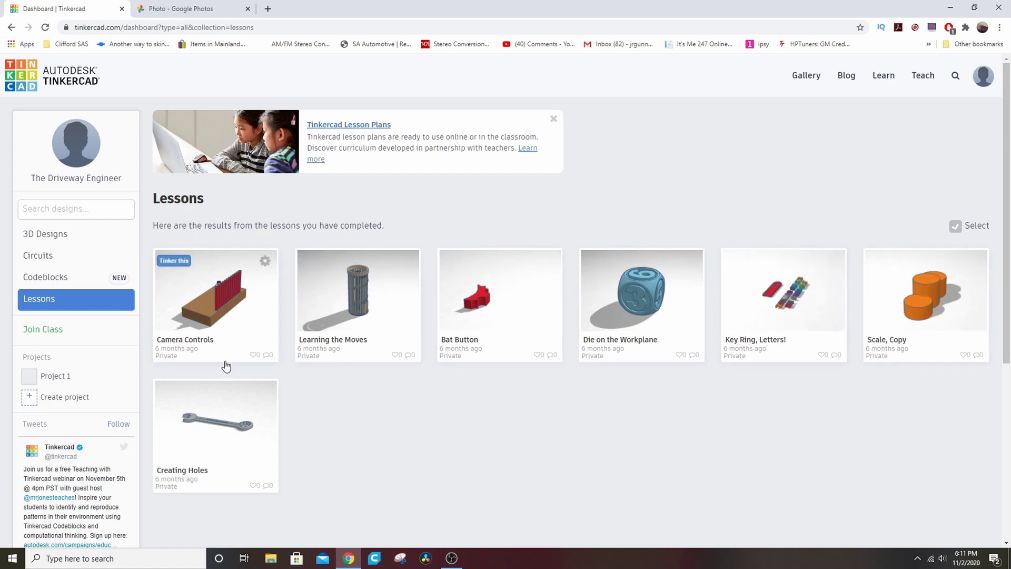
click(45, 238)
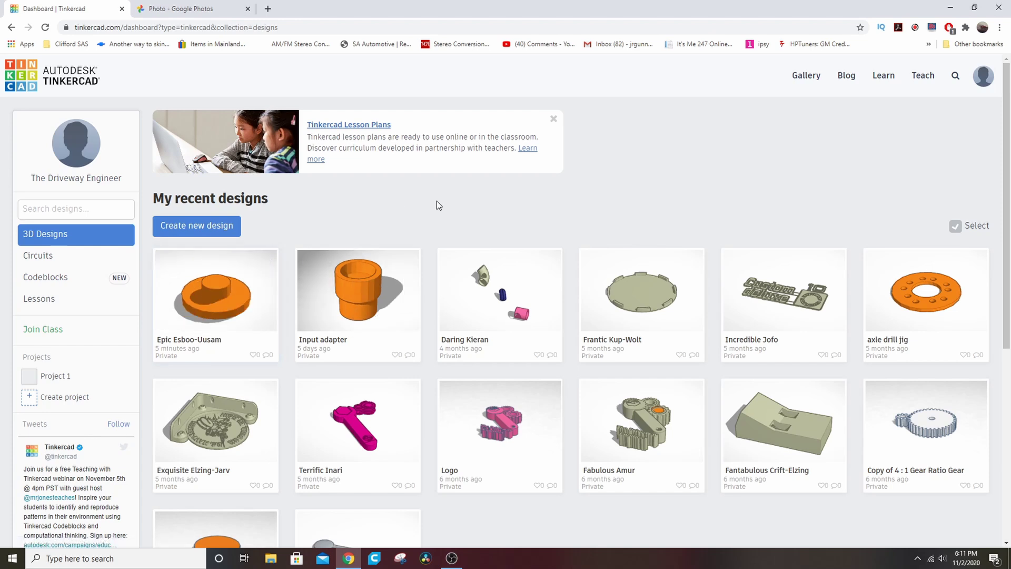
click(196, 228)
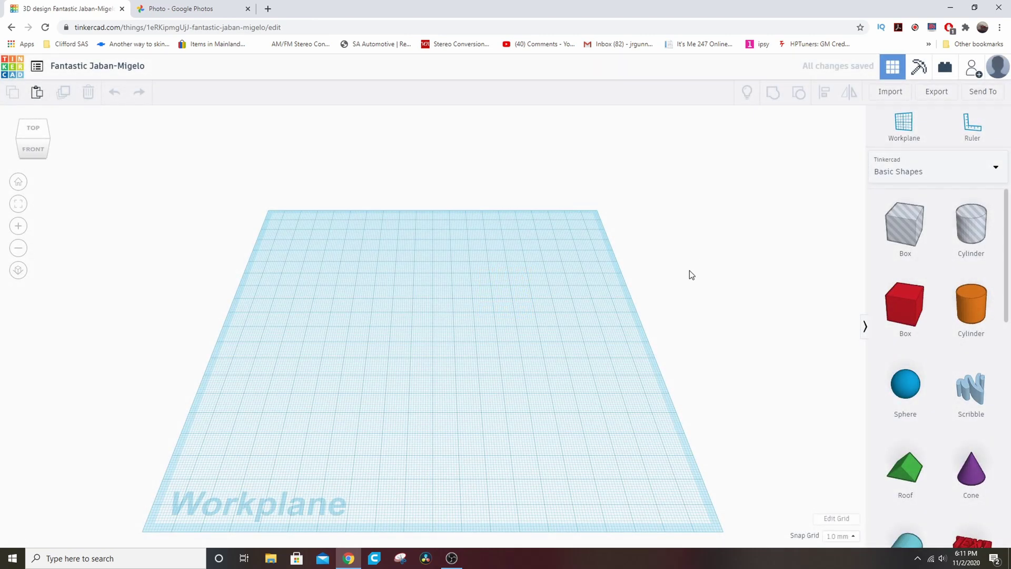
right_drag(688, 255, 553, 337)
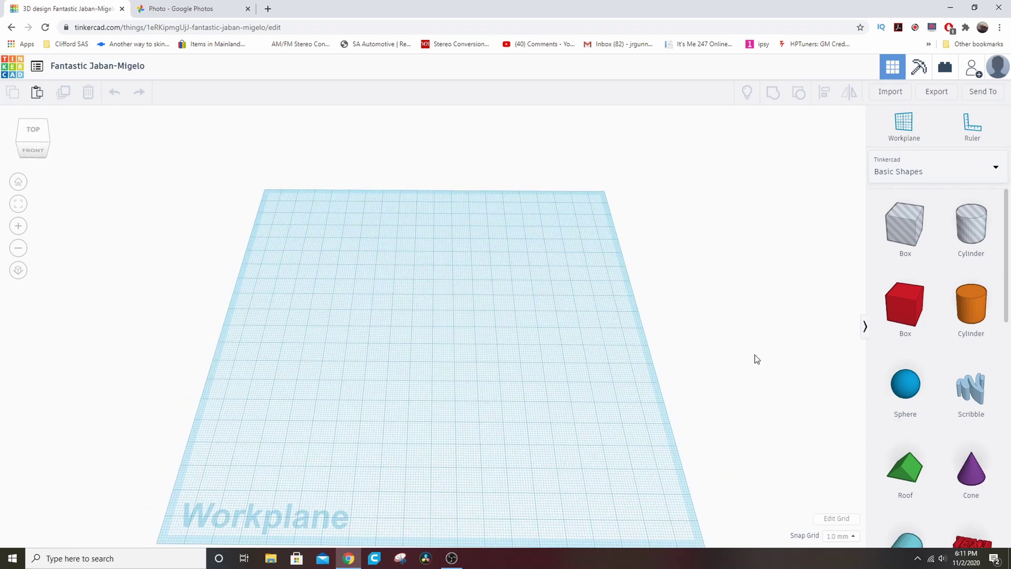
click(838, 518)
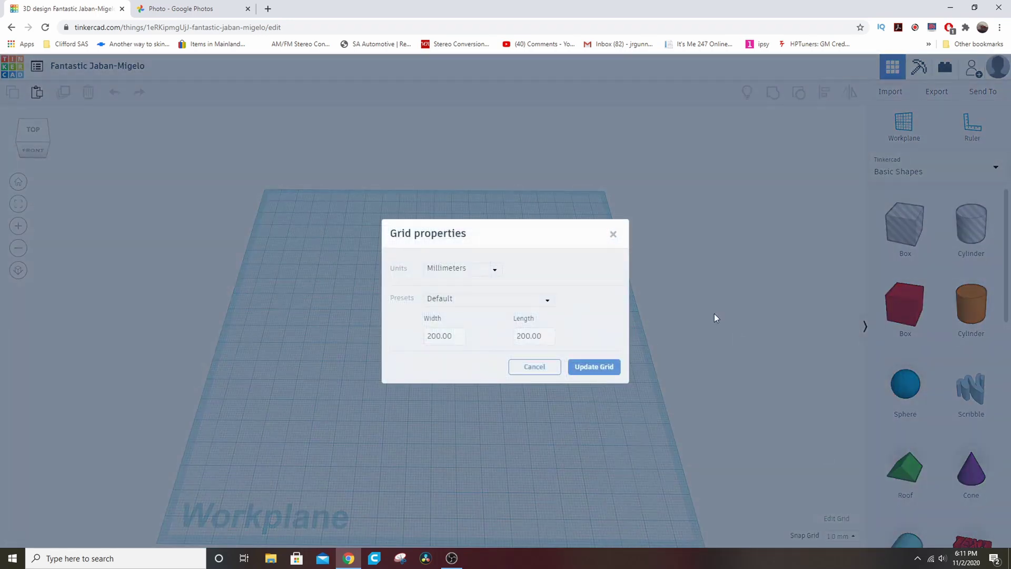
click(613, 233)
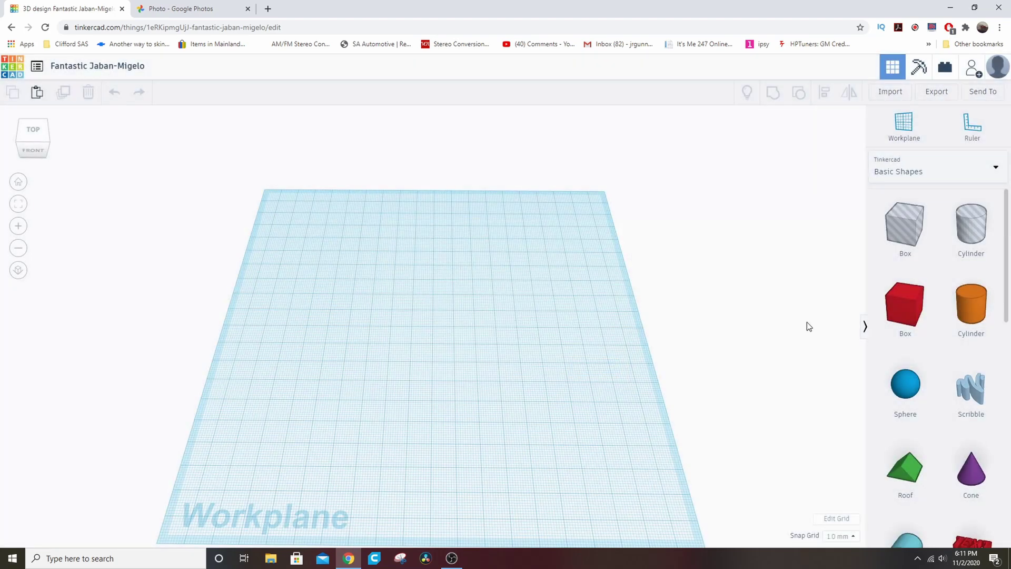
right_drag(530, 364, 570, 366)
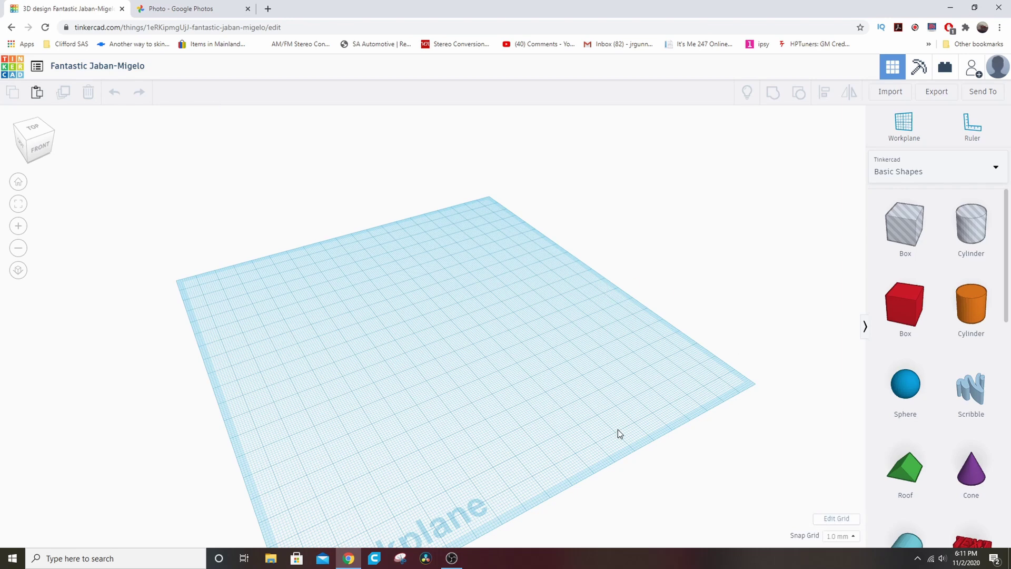
click(92, 65)
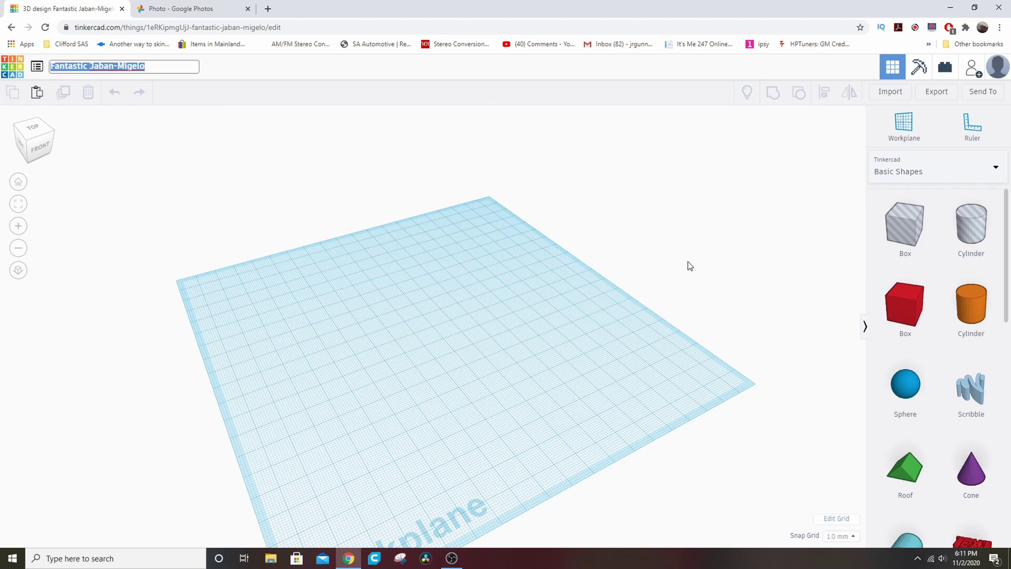
click(789, 232)
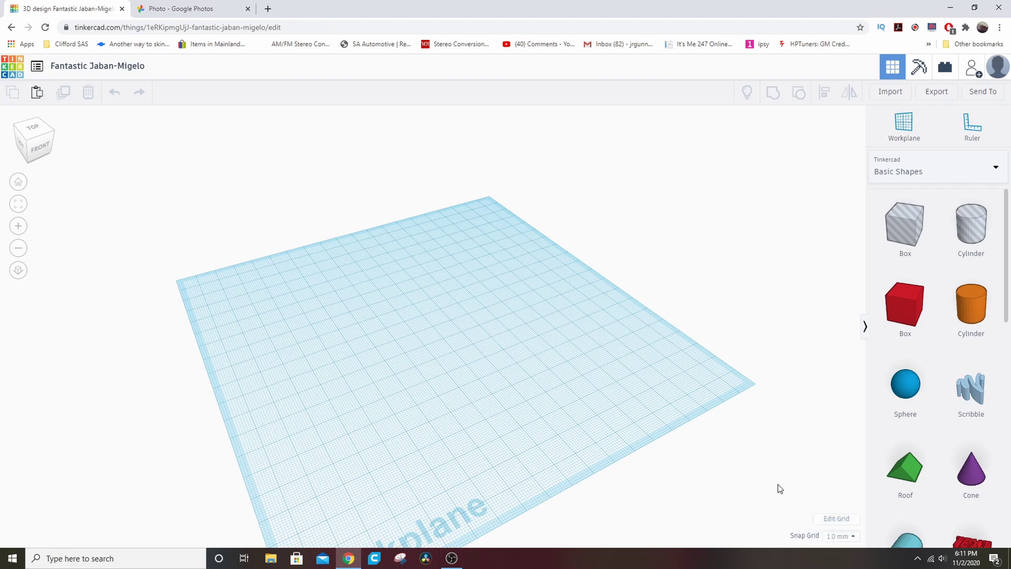
- Change the grid units to inches, keeping the Default preset, and update the grid
click(836, 518)
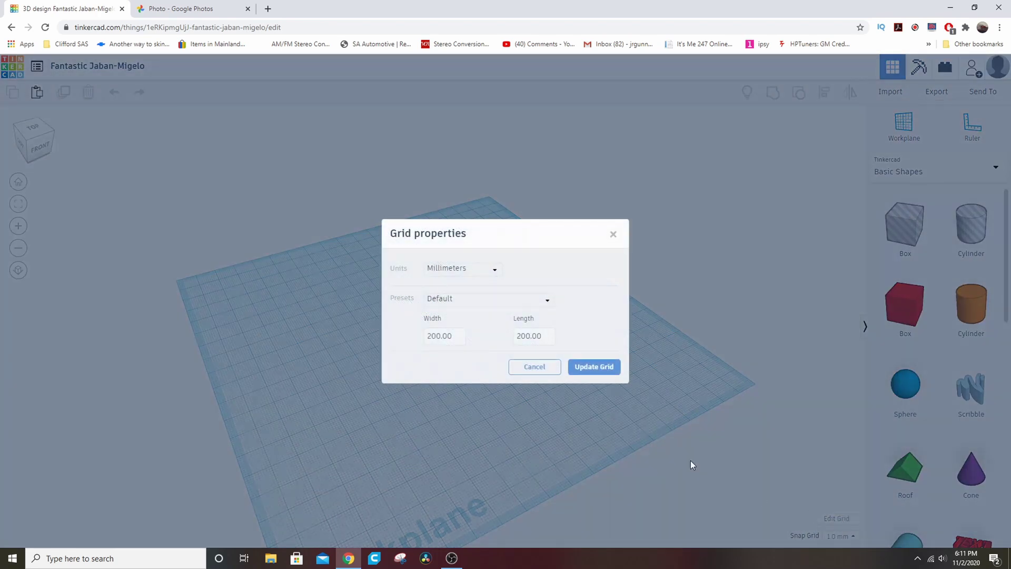
click(468, 270)
click(446, 302)
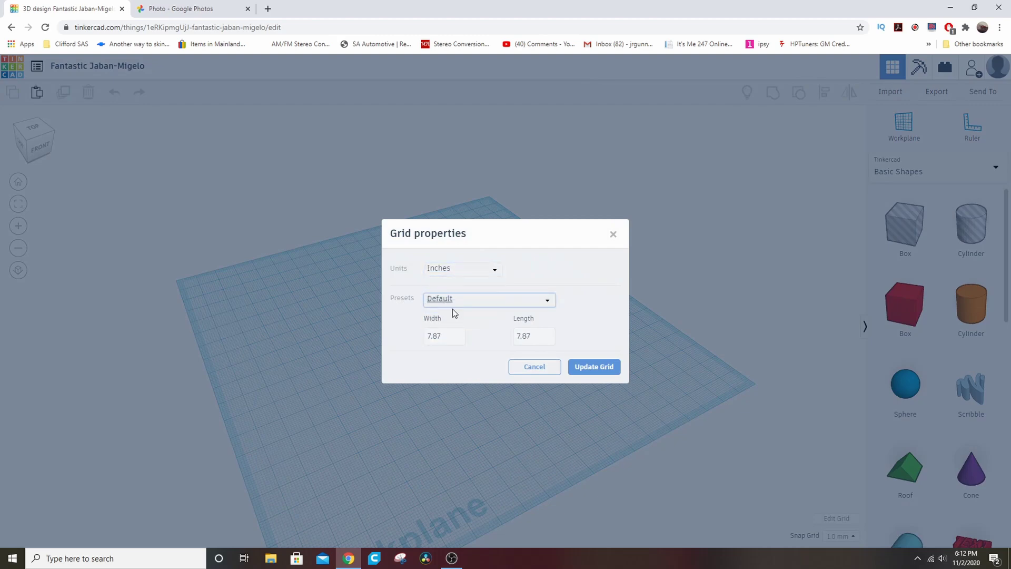
click(584, 367)
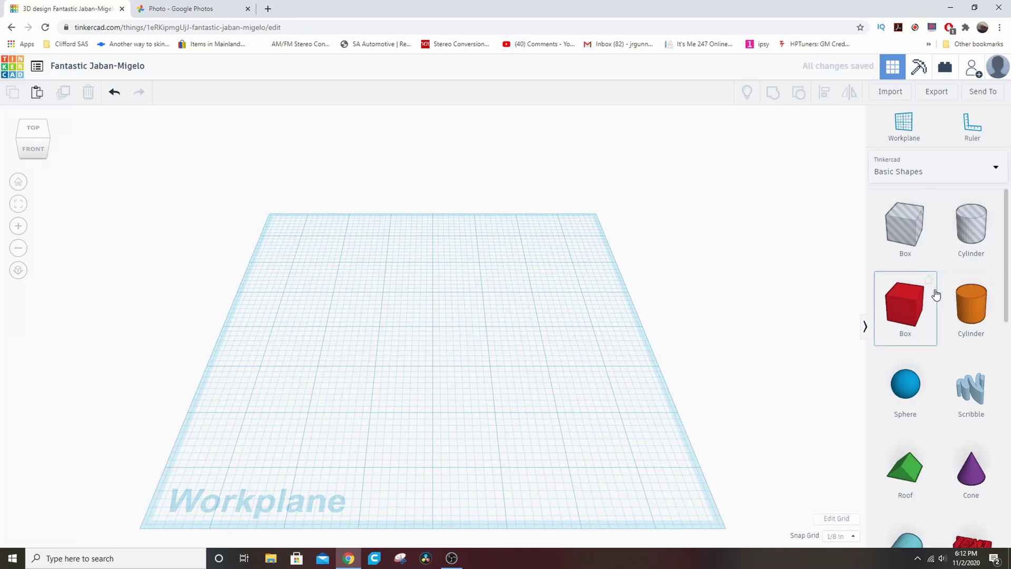
- Place a solid cylinder from the basic shapes near the workplane's centre and lower its height to about 3/4 in
scroll(919, 361, down, 1)
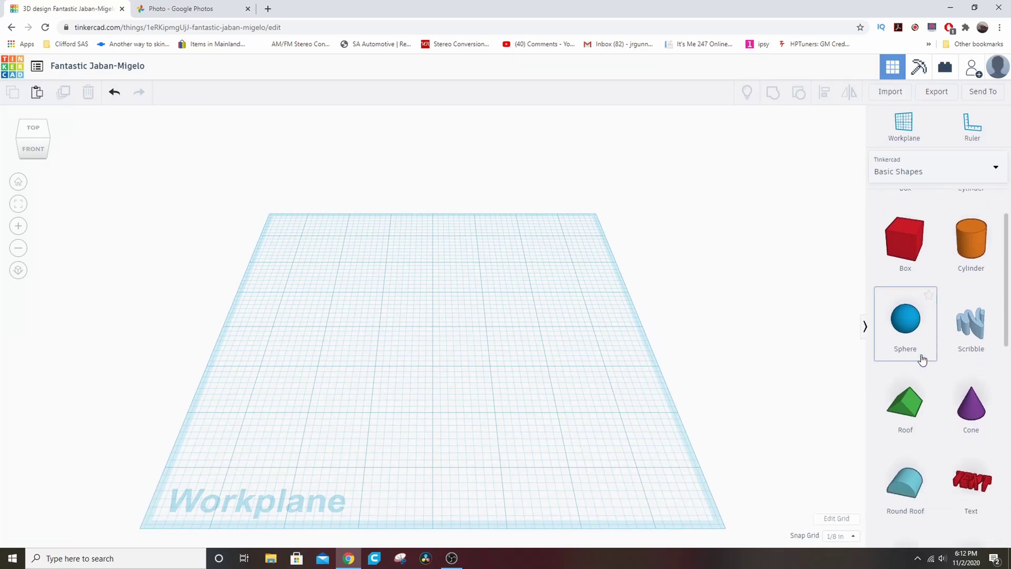
scroll(922, 356, down, 3)
scroll(917, 350, up, 4)
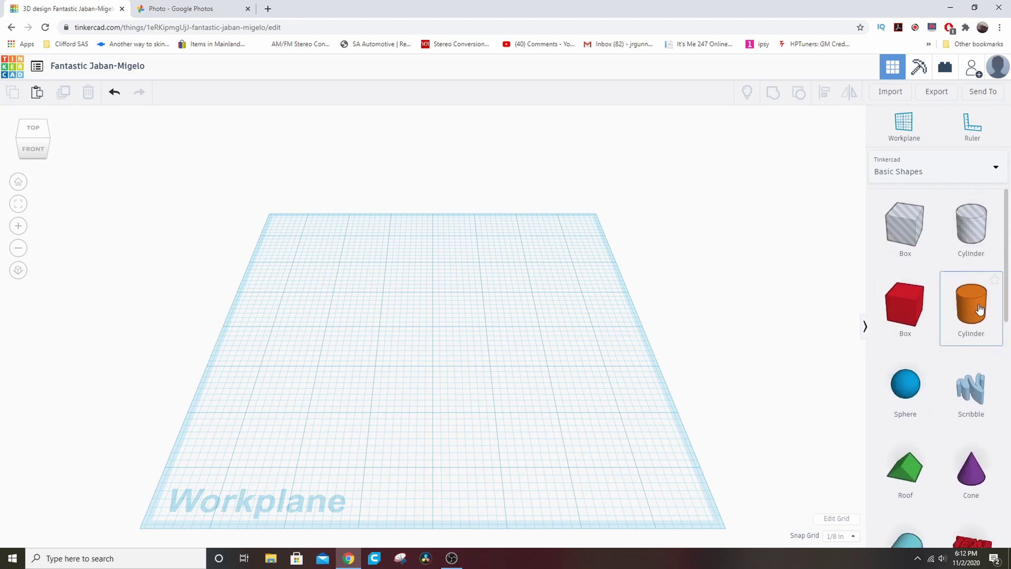
drag(979, 310, 442, 343)
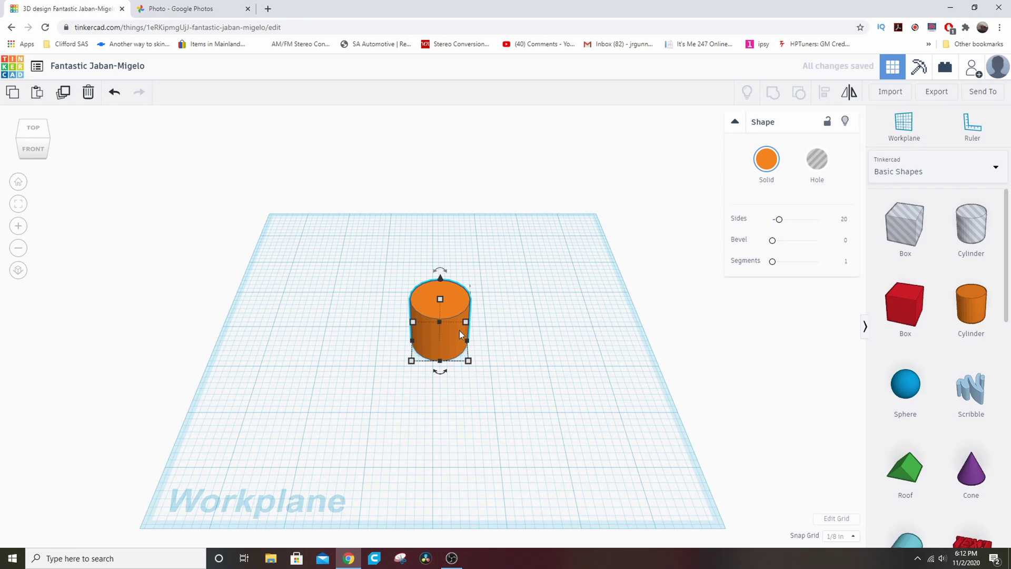
right_drag(478, 321, 434, 254)
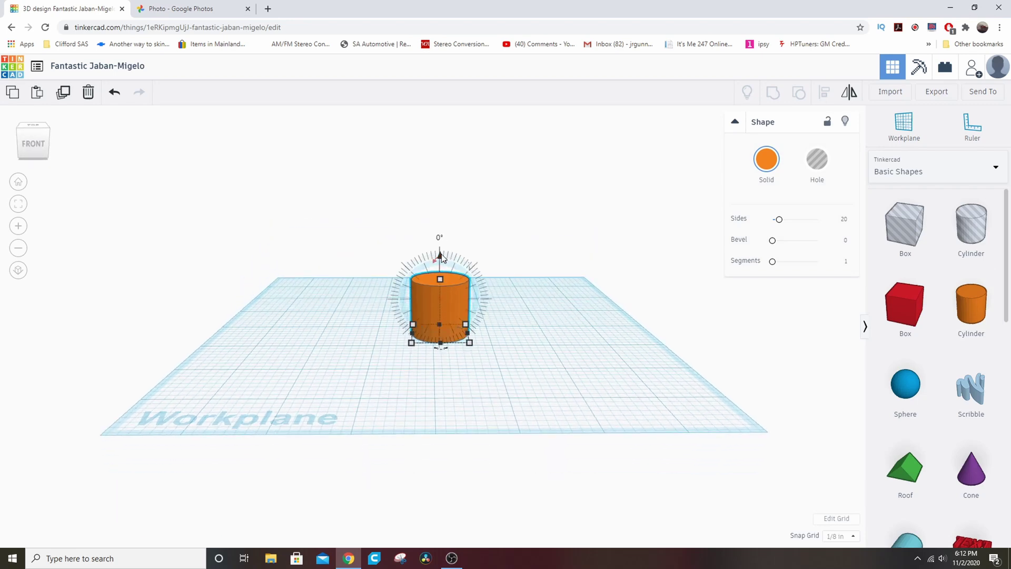
drag(441, 257, 446, 292)
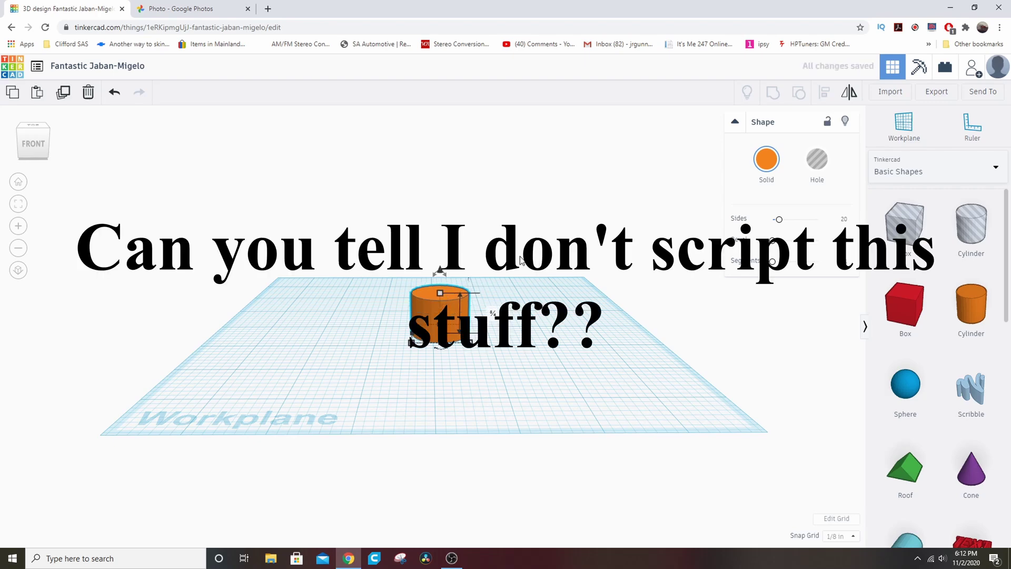
- Set the cylinder's width and length to 1.655 in and move it to the workplane's back-left corner
right_drag(578, 335, 579, 364)
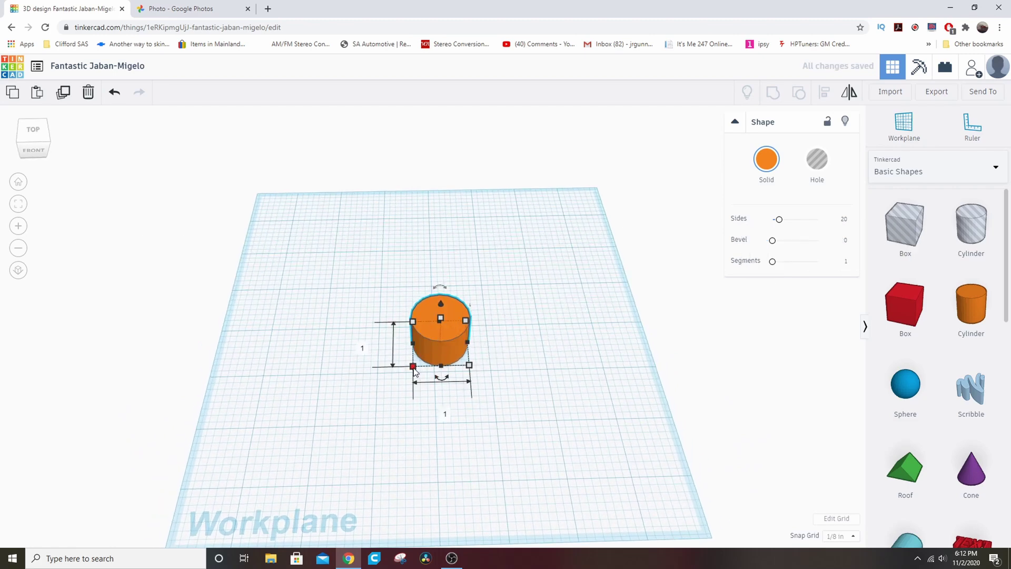
click(444, 412)
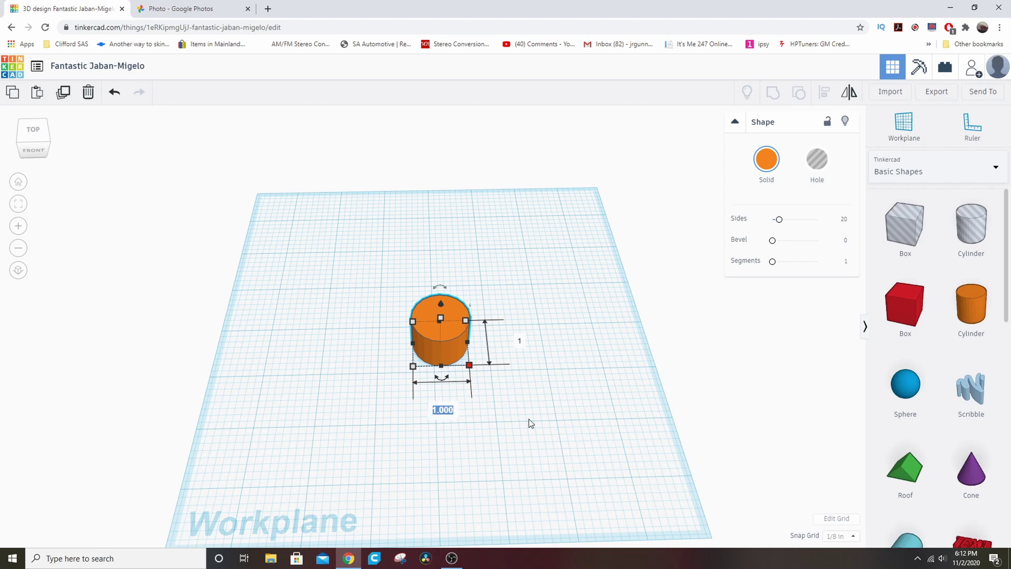
text(1.655)
key(Return)
click(555, 340)
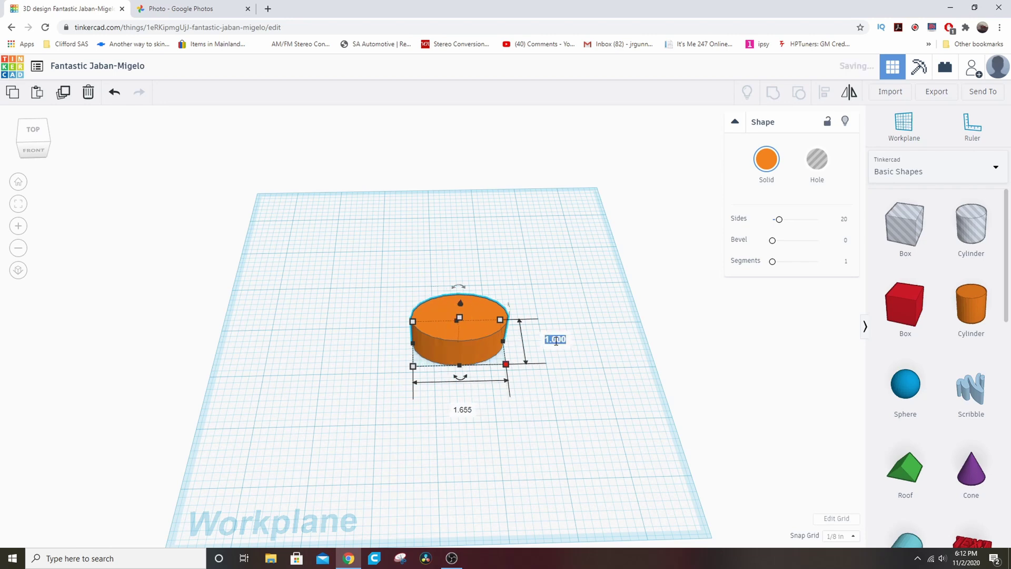
text(1.655)
key(Return)
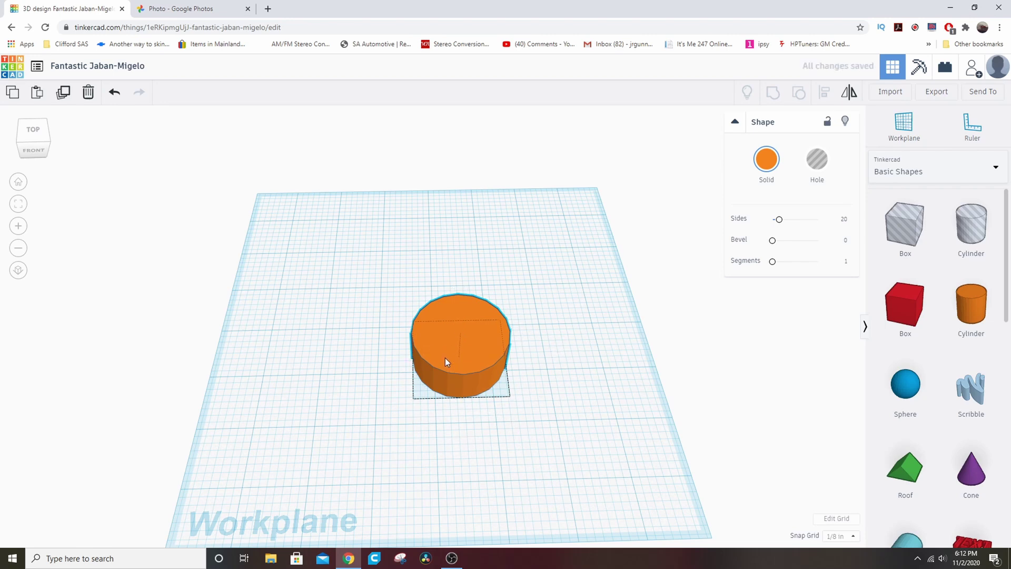
drag(444, 358, 289, 240)
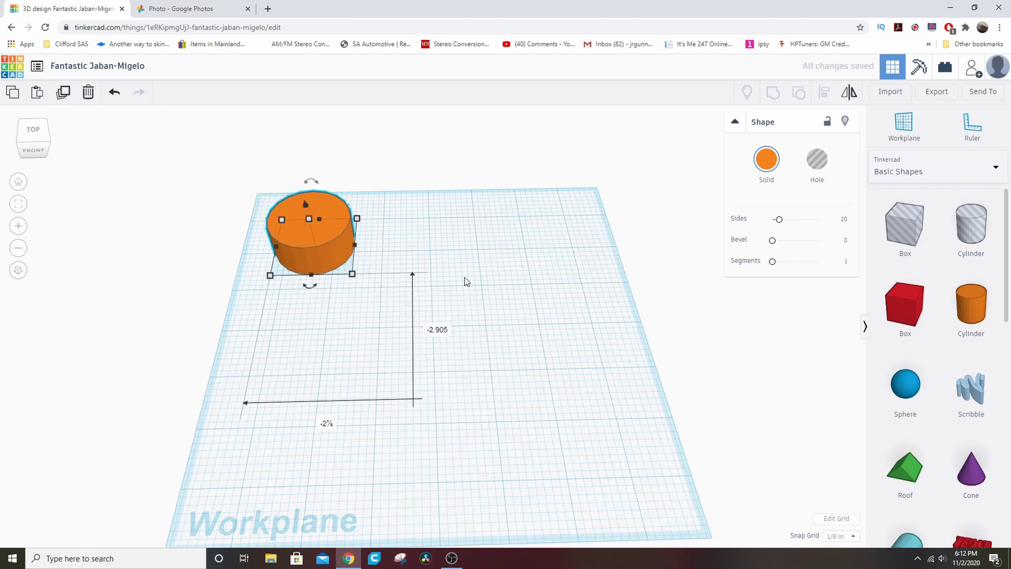
click(483, 363)
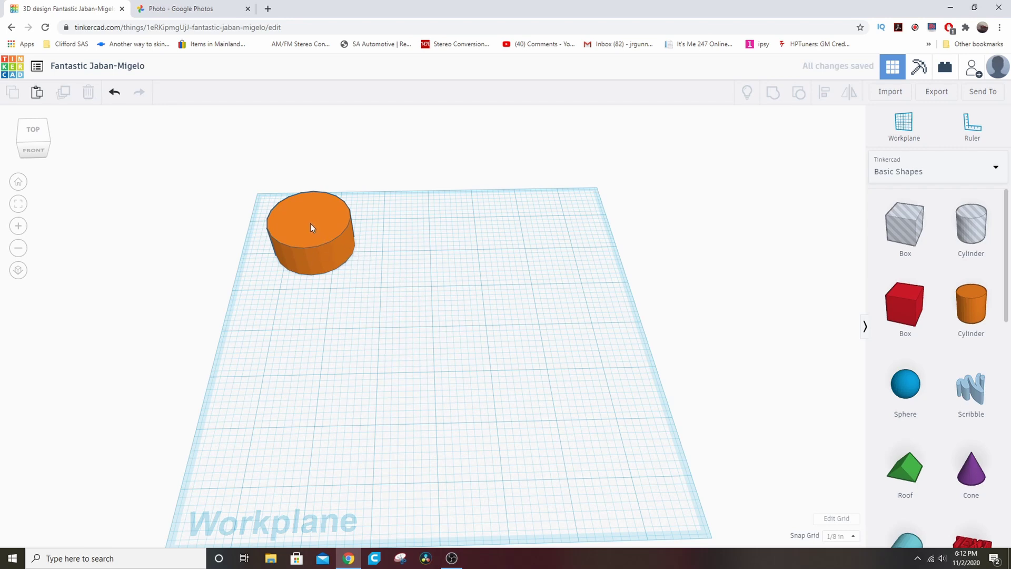
- Smooth the cylinder in the back-left corner by raising its number of sides to 52
click(308, 241)
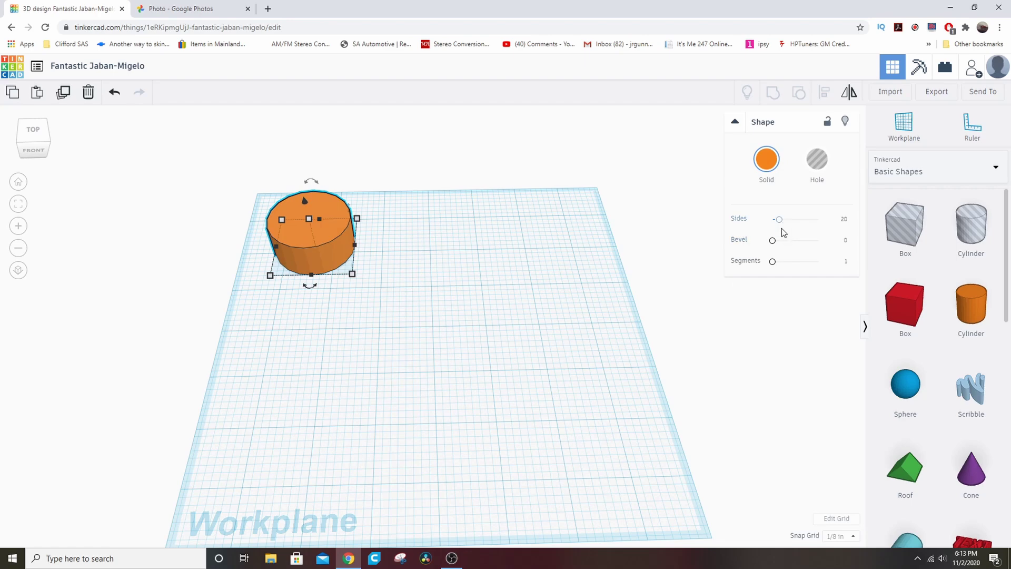
right_drag(398, 299, 445, 280)
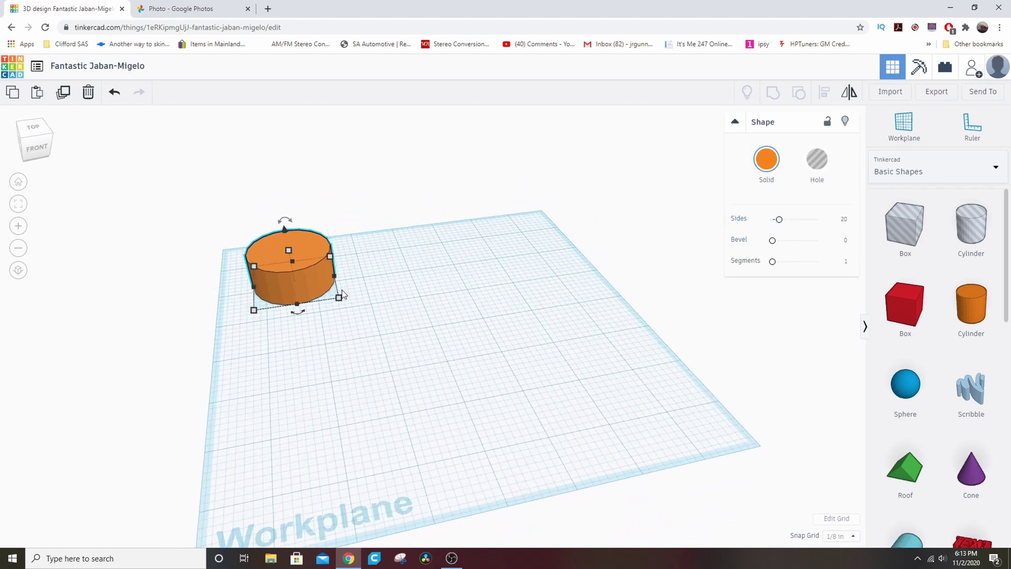
drag(779, 219, 807, 220)
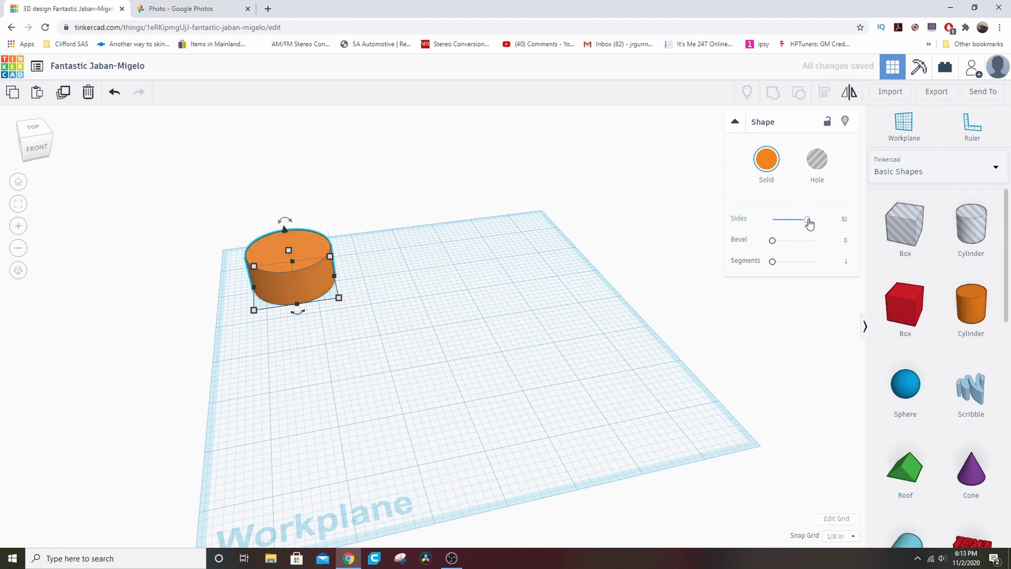
- Place a second solid cylinder near the workplane's centre and reduce its height
right_drag(541, 289, 476, 311)
right_drag(408, 343, 472, 339)
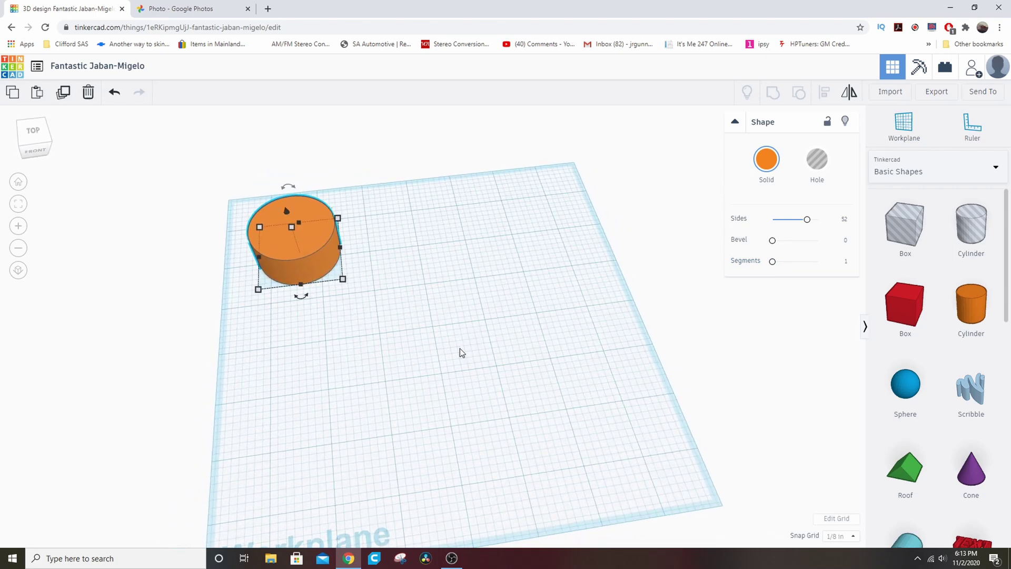
right_drag(460, 348, 476, 374)
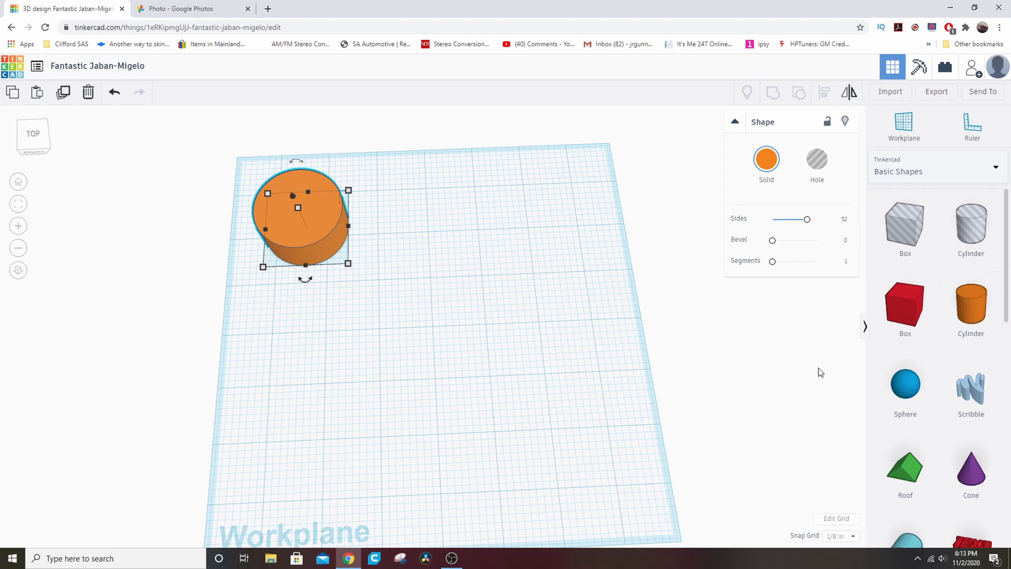
drag(971, 308, 447, 345)
right_drag(490, 348, 451, 282)
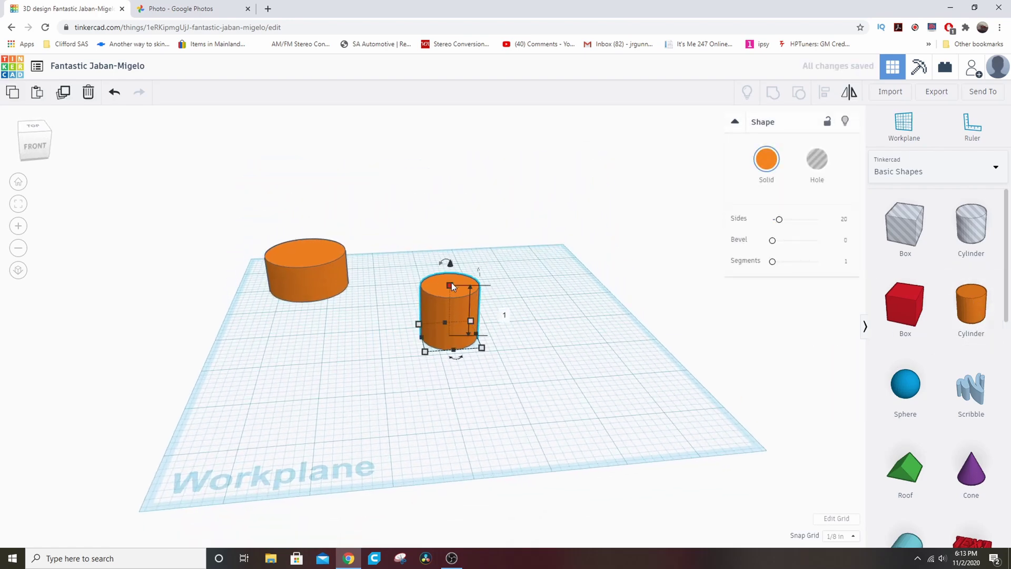
drag(451, 283, 453, 311)
- Set the second cylinder's width and length to 4.03 in
right_drag(558, 320, 491, 368)
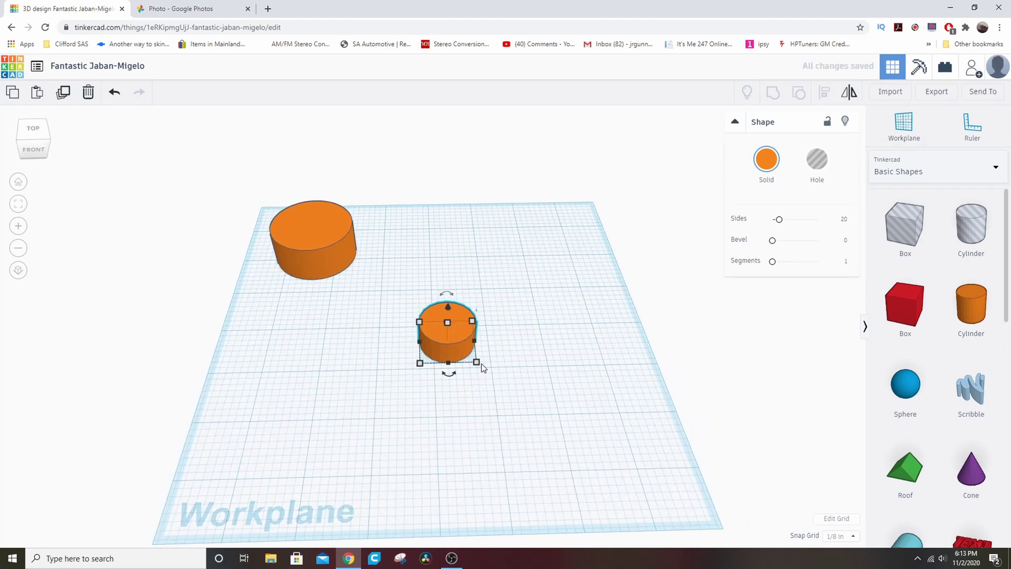
click(451, 404)
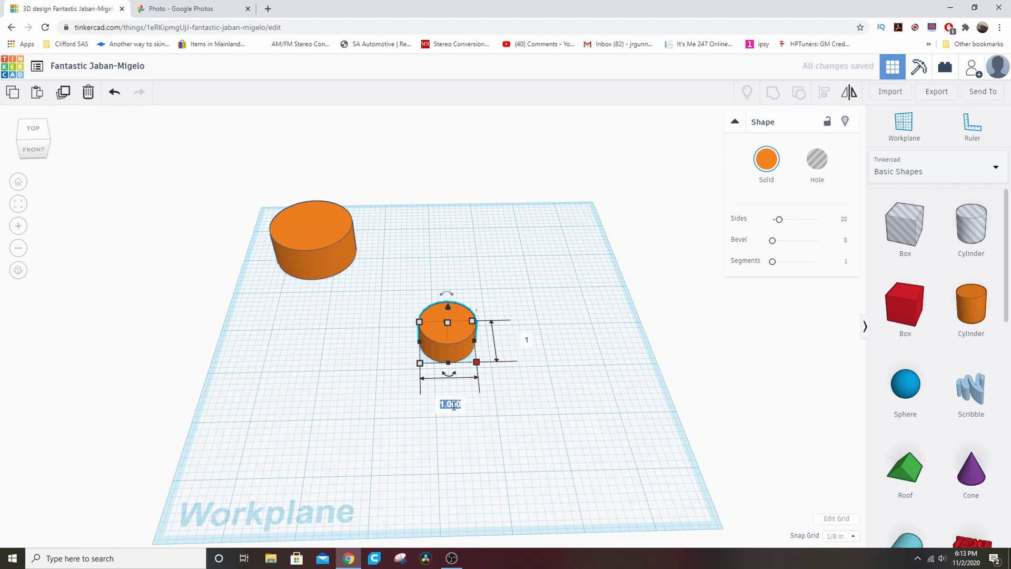
text(4.0)
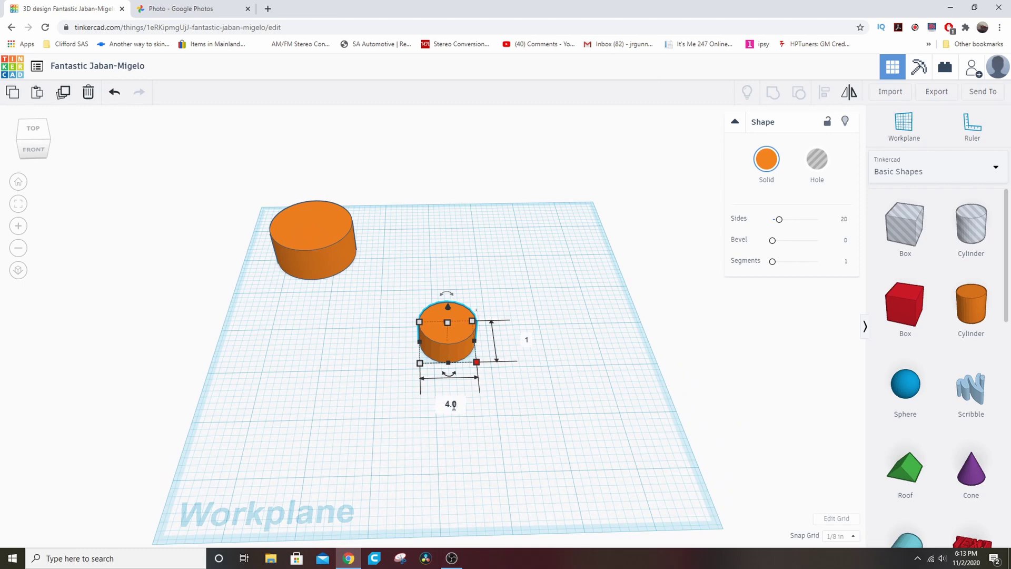
text(30)
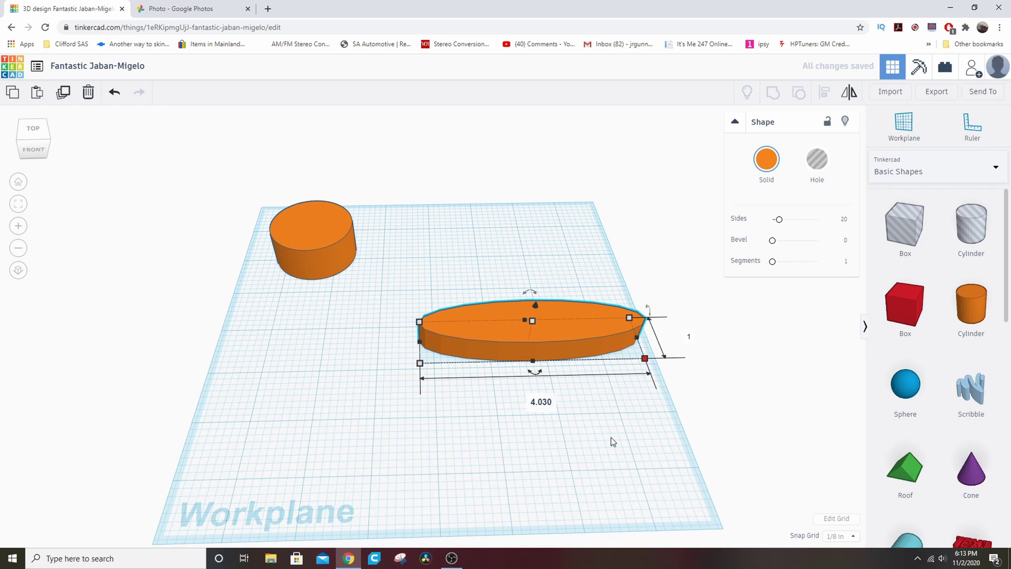
key(Return)
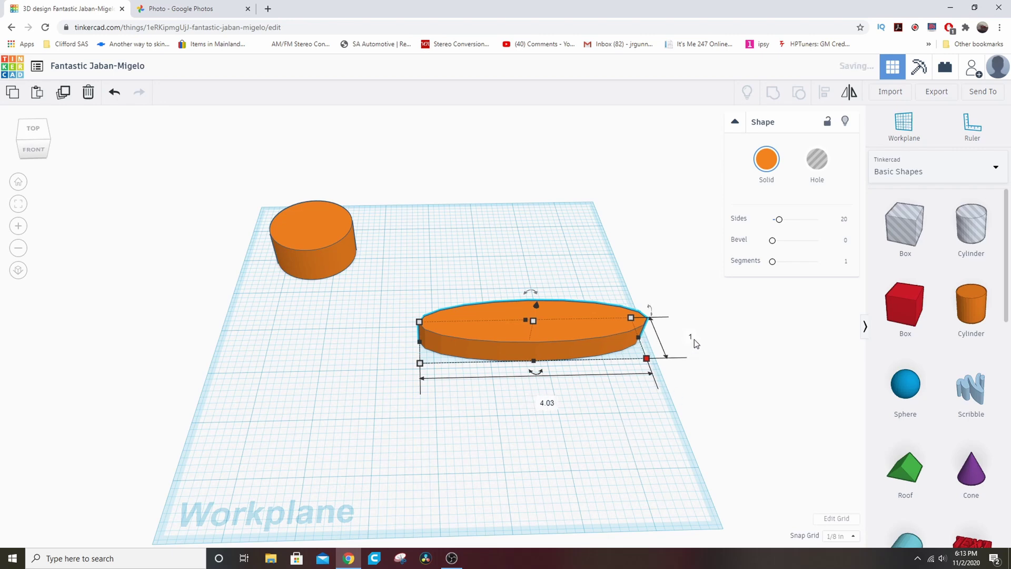
click(693, 338)
text(4.030)
key(Return)
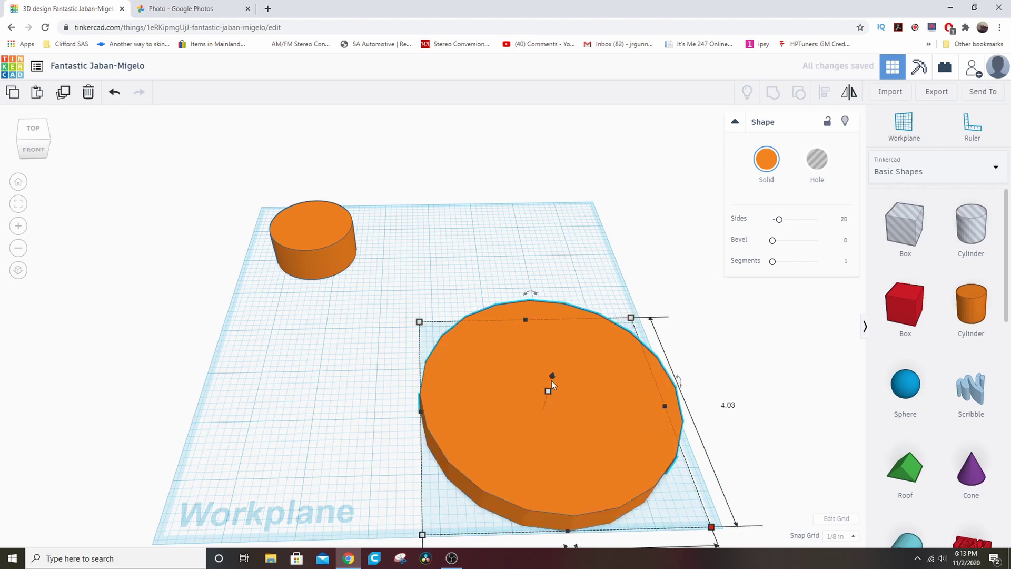
- Move the wide cylinder back onto the workplane's middle, resize it freehand, and re-enter 4.03 in for its width and length
drag(551, 380, 464, 375)
drag(621, 457, 525, 395)
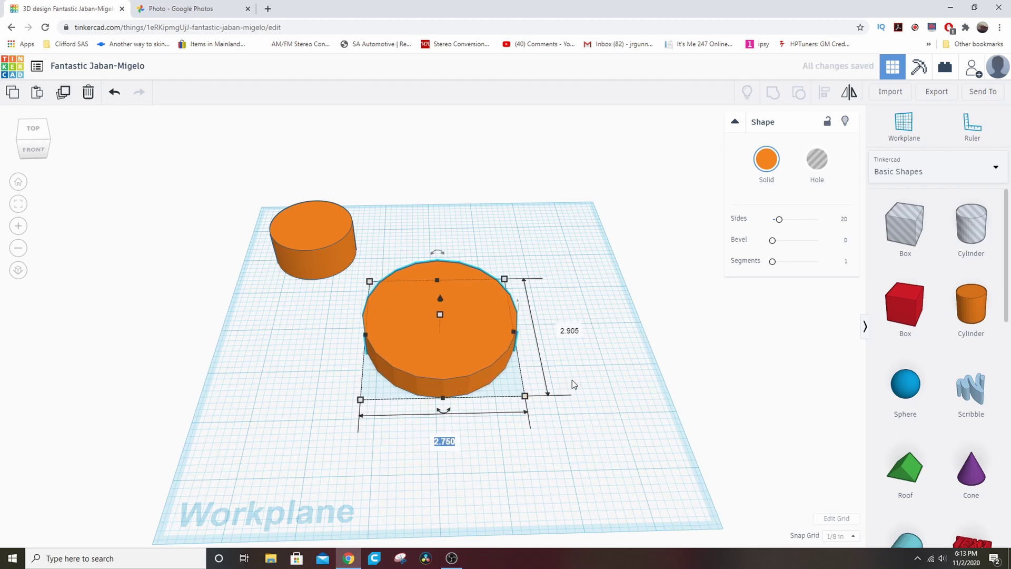
text(4.030)
key(Tab)
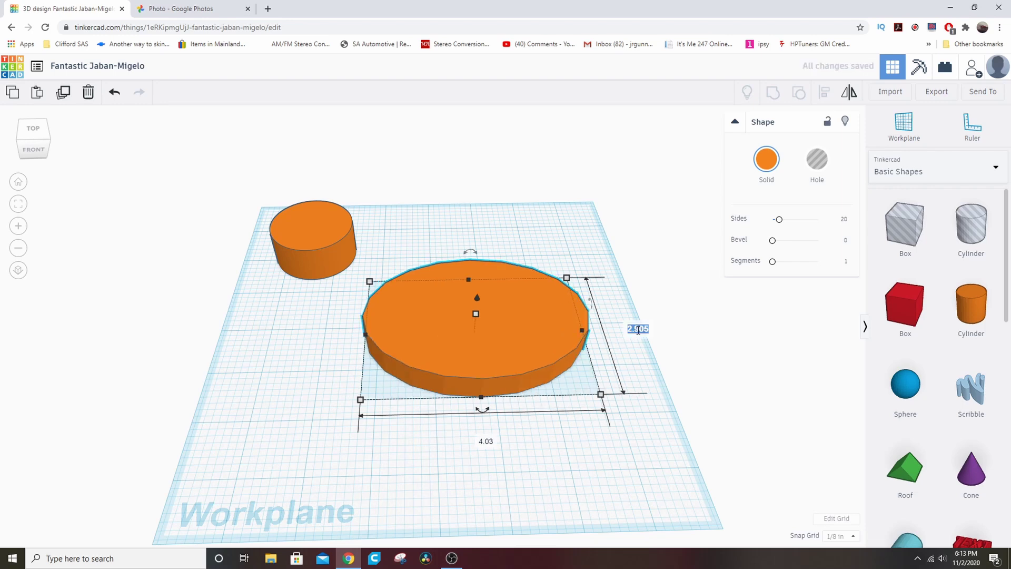
text(4.030)
key(Return)
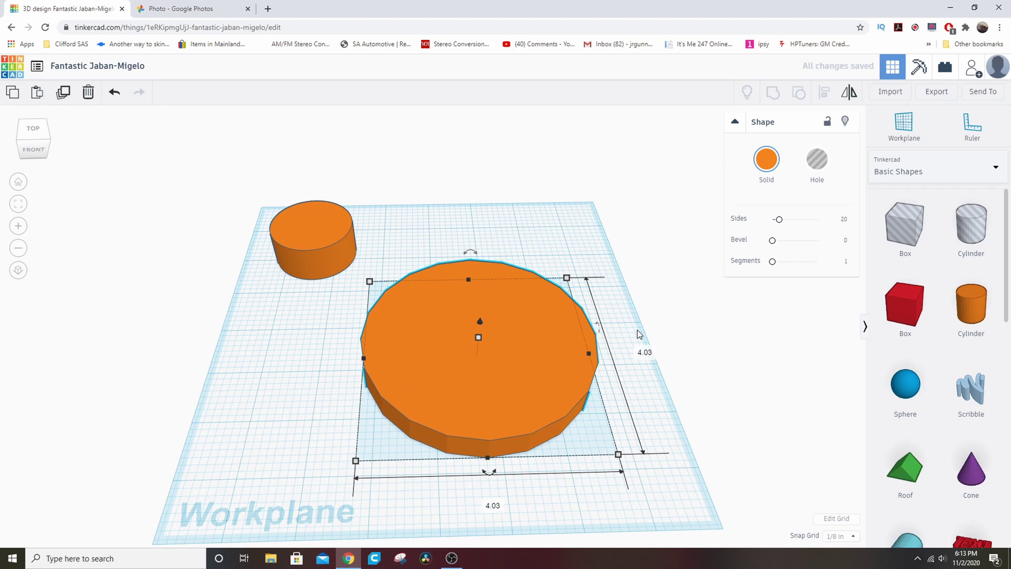
- Smooth the wide cylinder's edge by raising its number of sides to 49
click(460, 217)
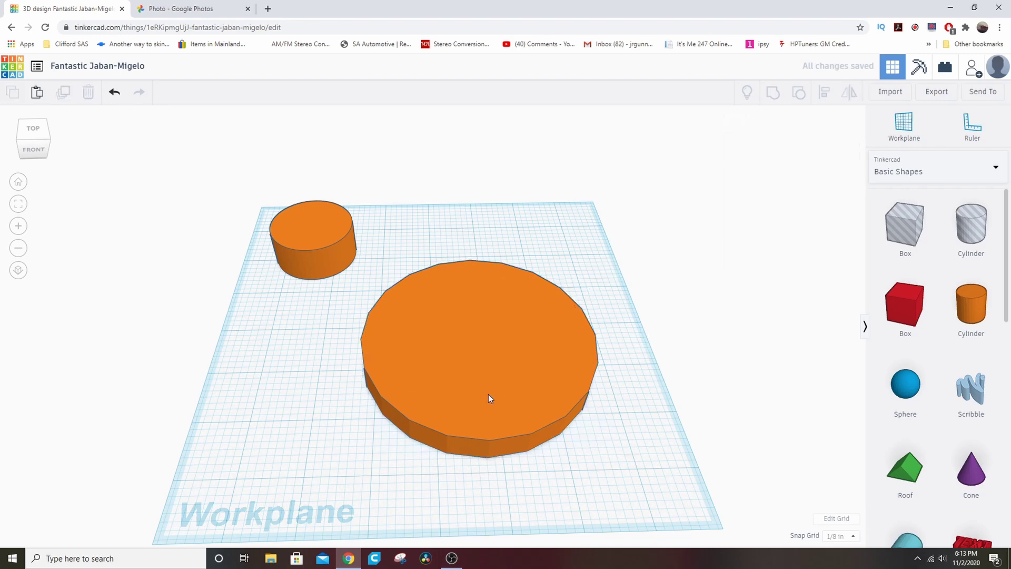
click(480, 393)
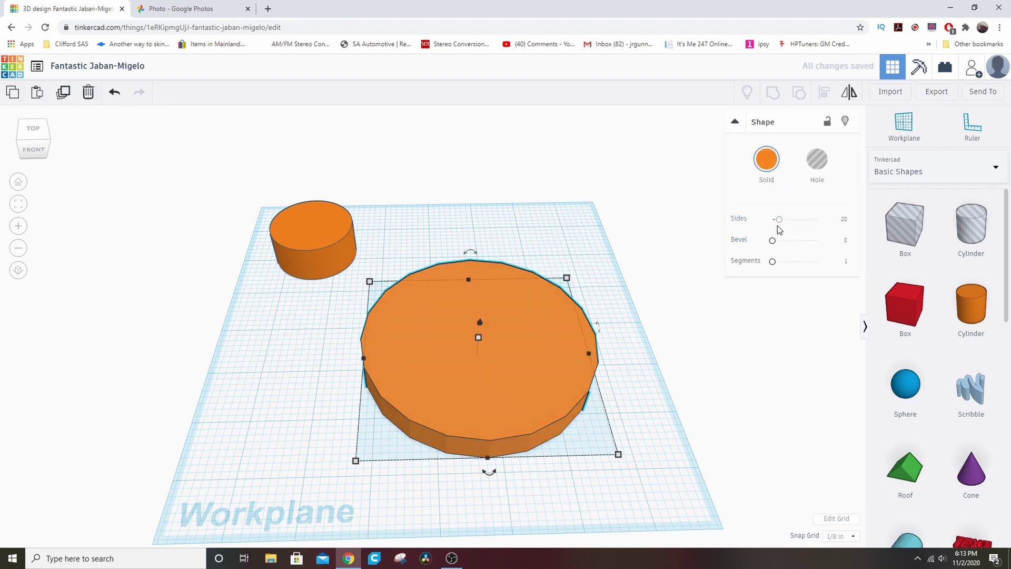
drag(779, 219, 807, 227)
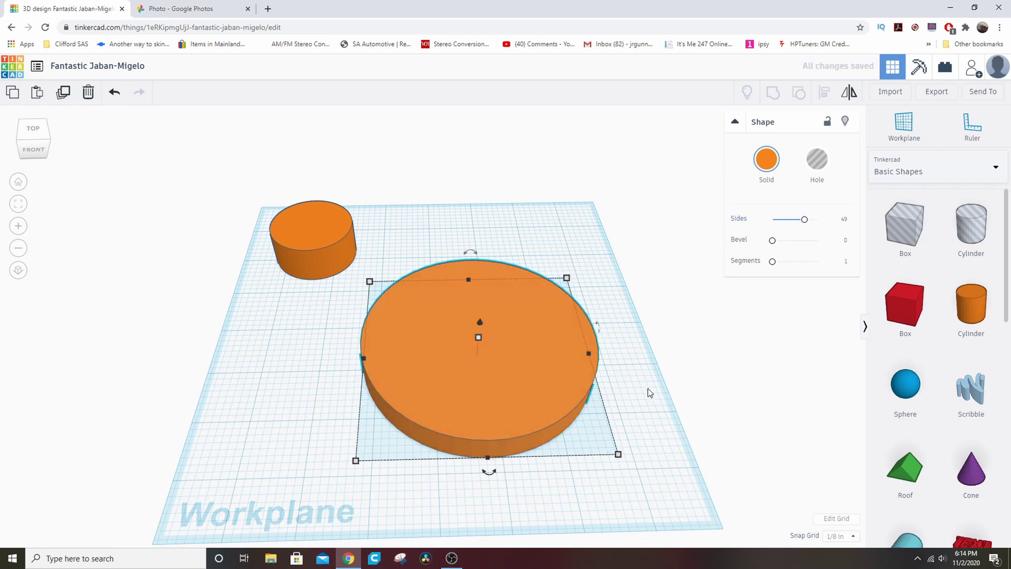
right_drag(647, 388, 712, 365)
click(688, 343)
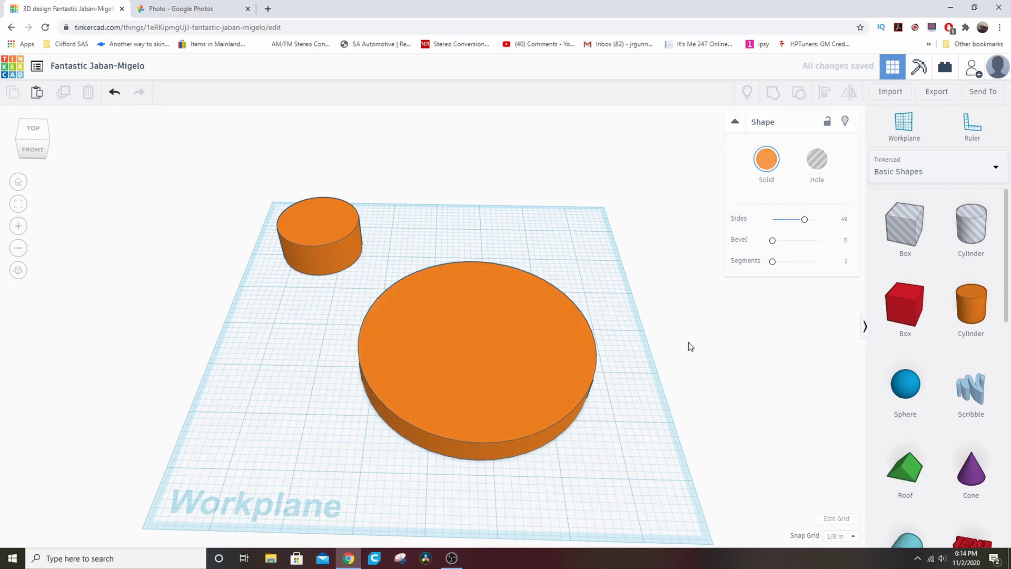
- Raise the small cylinder 1/2 in above the workplane and move it over the middle of the wide cylinder
click(318, 256)
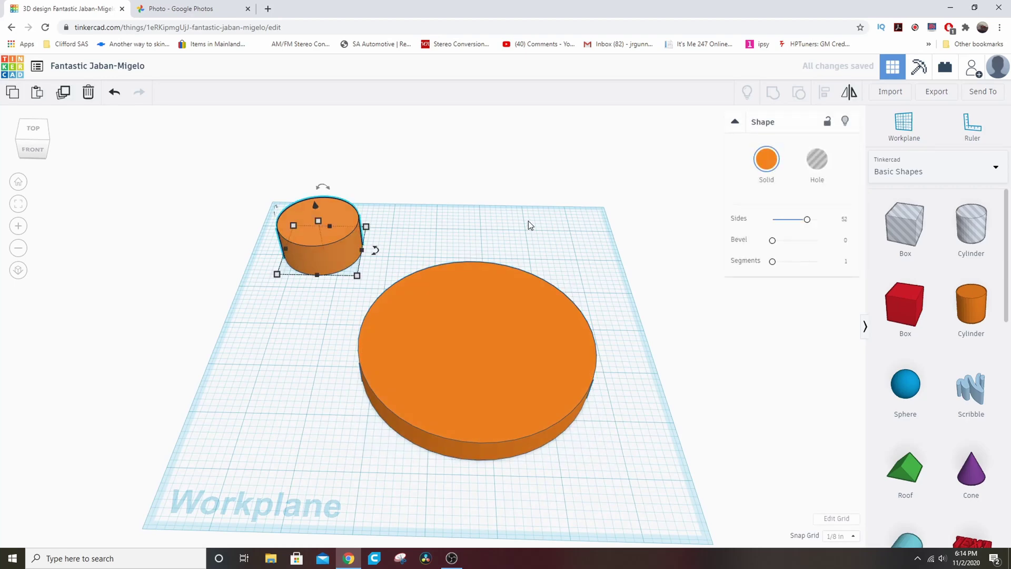
right_drag(528, 220, 321, 238)
drag(317, 238, 322, 216)
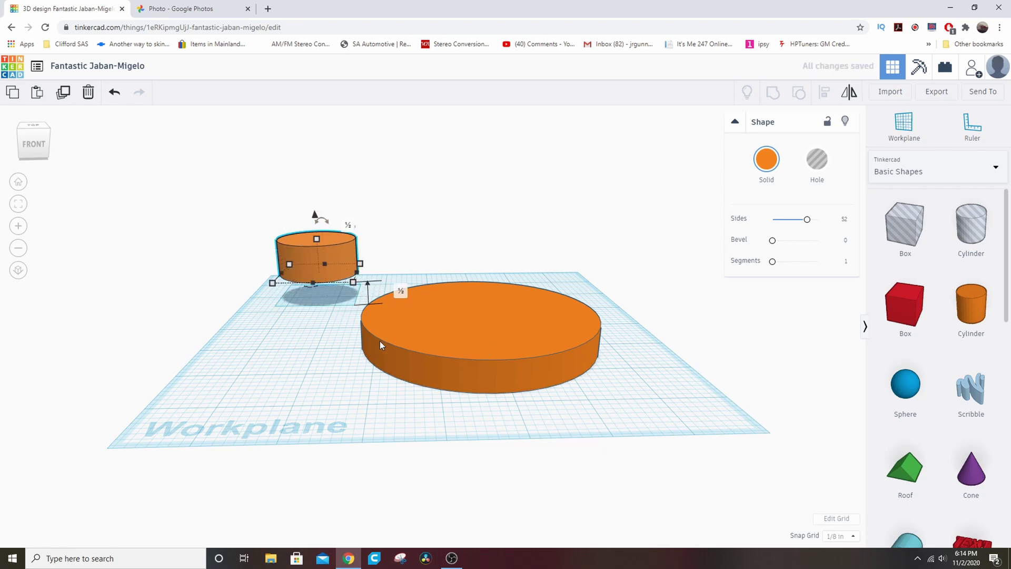
drag(308, 247, 484, 290)
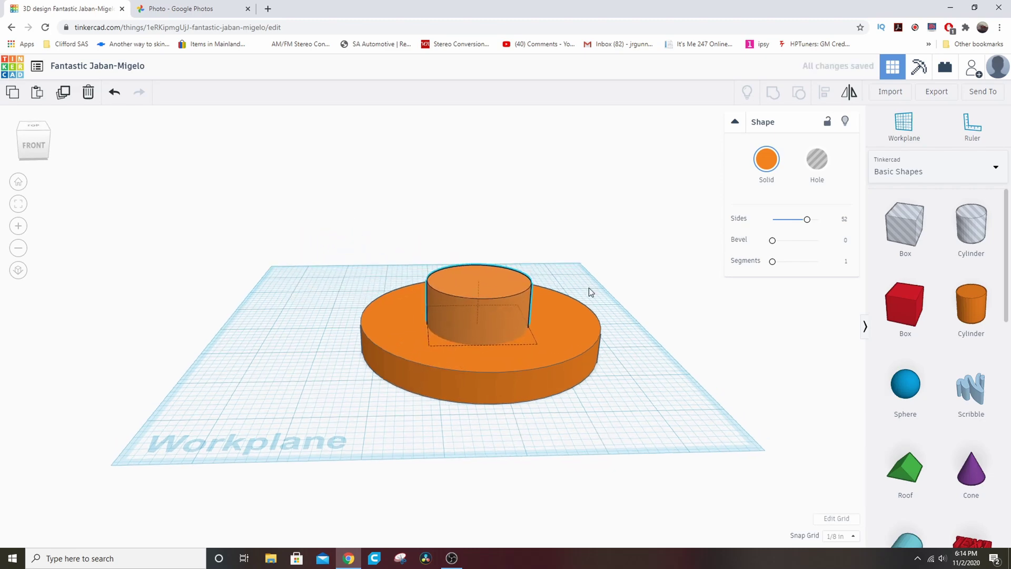
- Select both cylinders and align their centres across the workplane's width and depth
right_drag(589, 287, 588, 343)
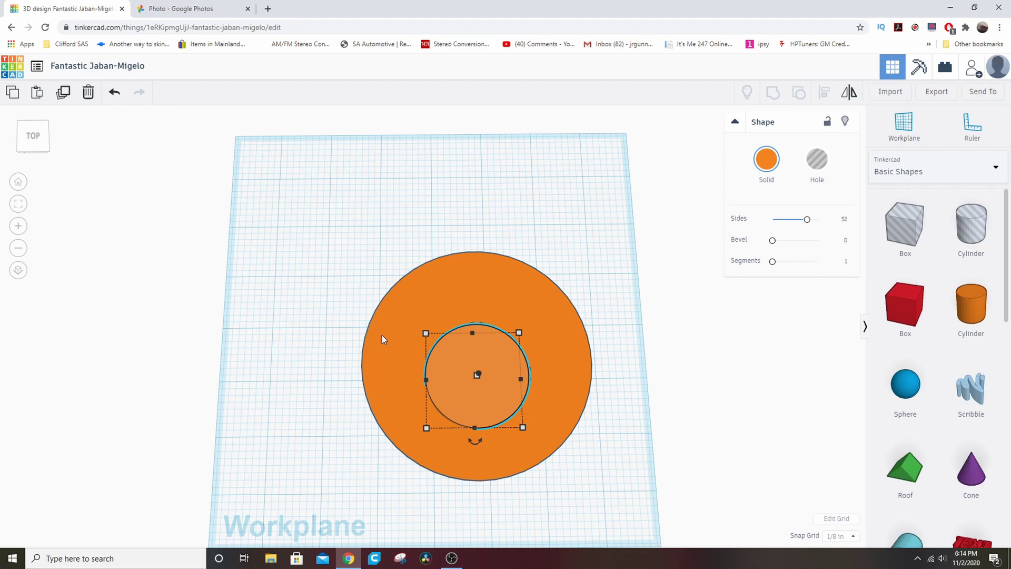
key(ctrl+a)
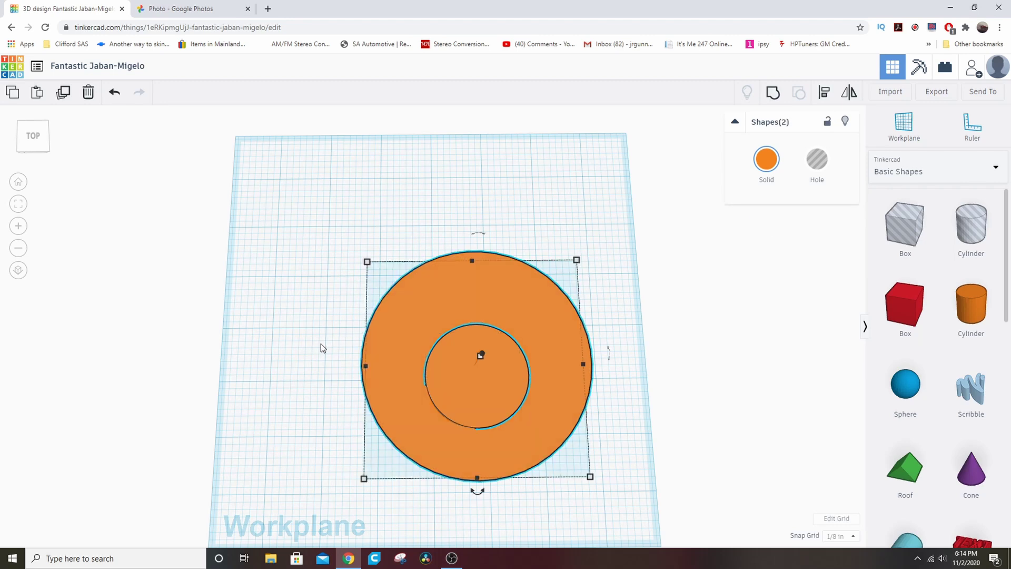
click(825, 93)
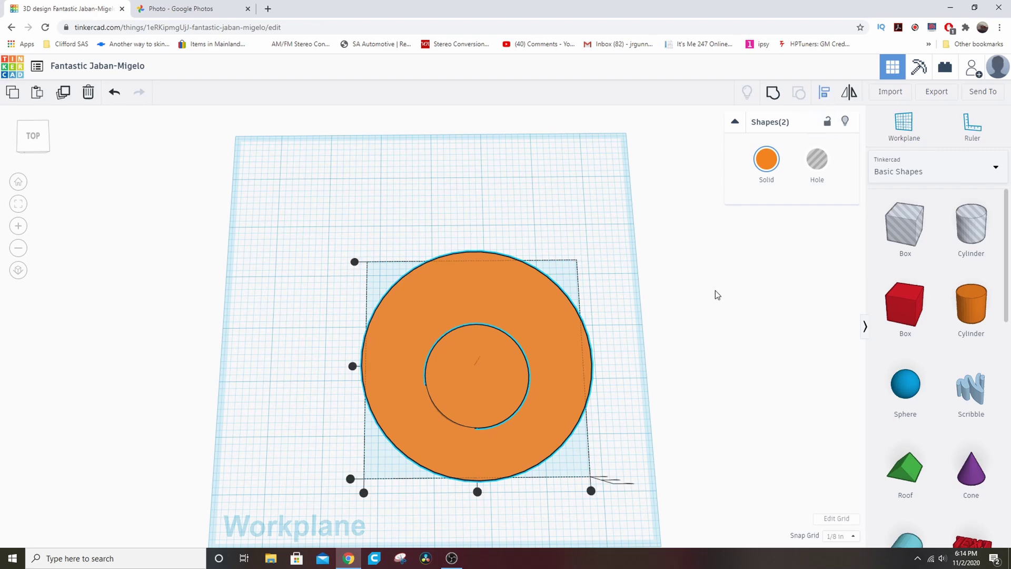
click(479, 499)
right_drag(629, 456, 653, 354)
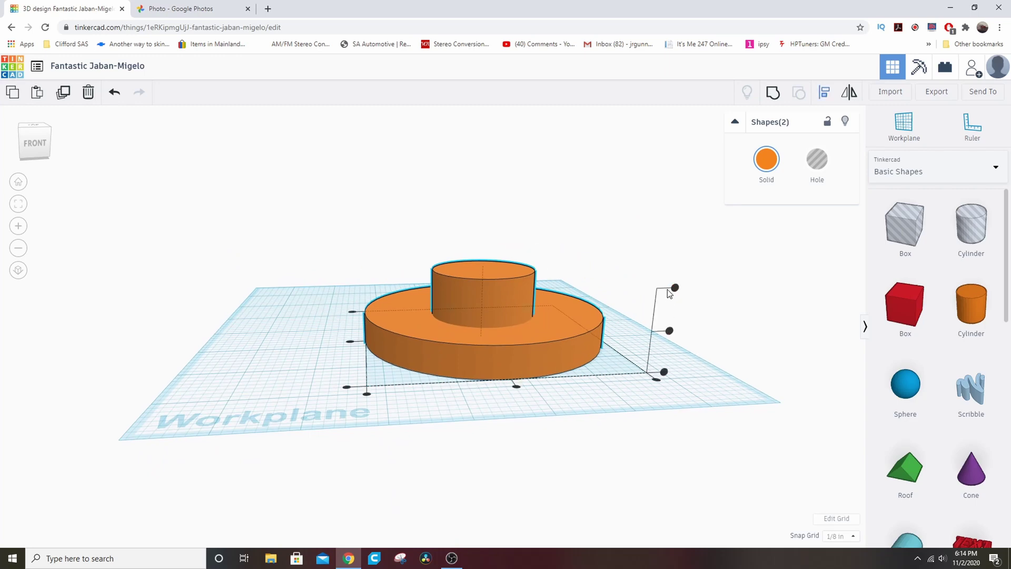
right_drag(509, 386, 551, 466)
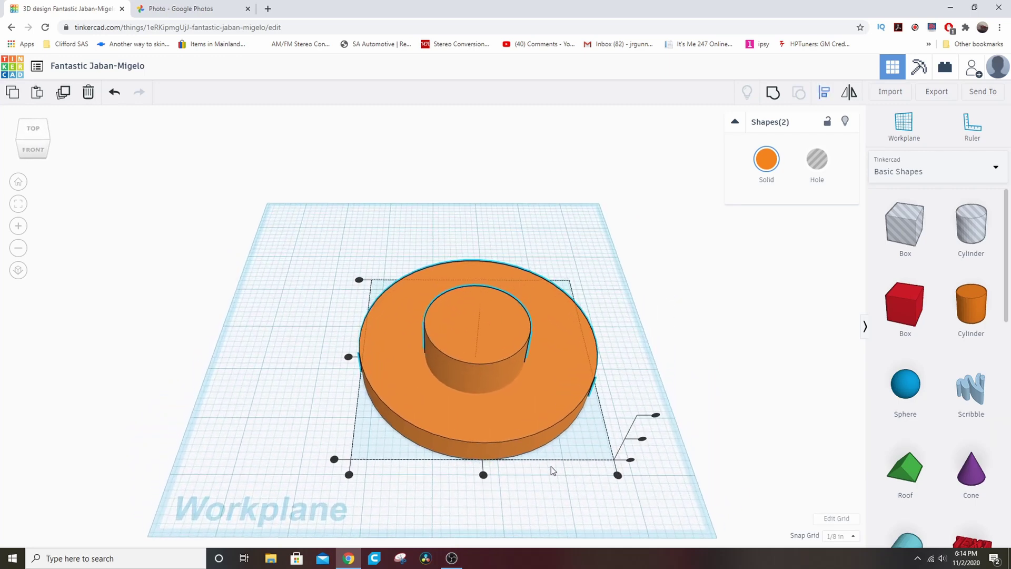
click(483, 477)
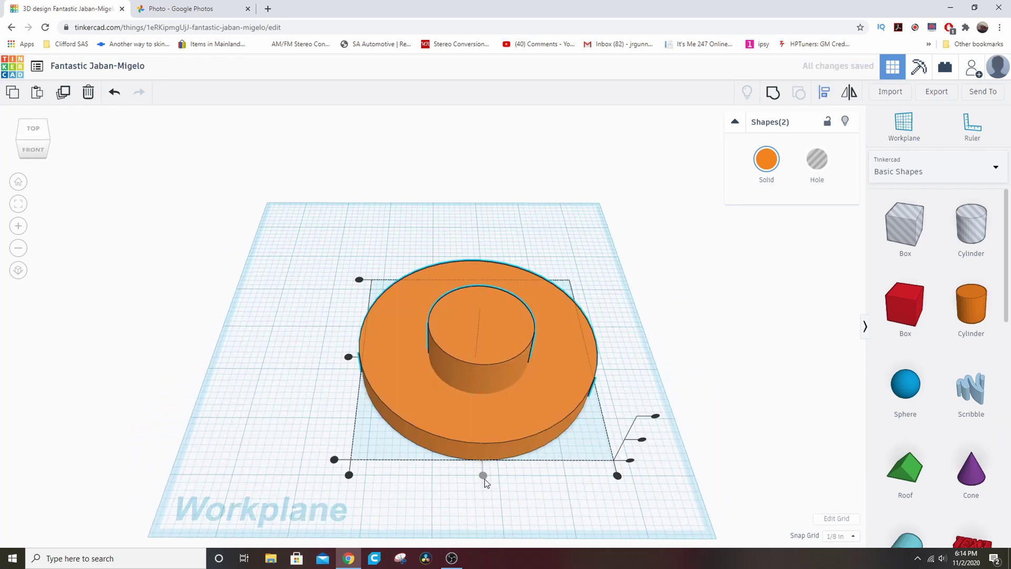
click(347, 358)
right_drag(674, 257, 676, 327)
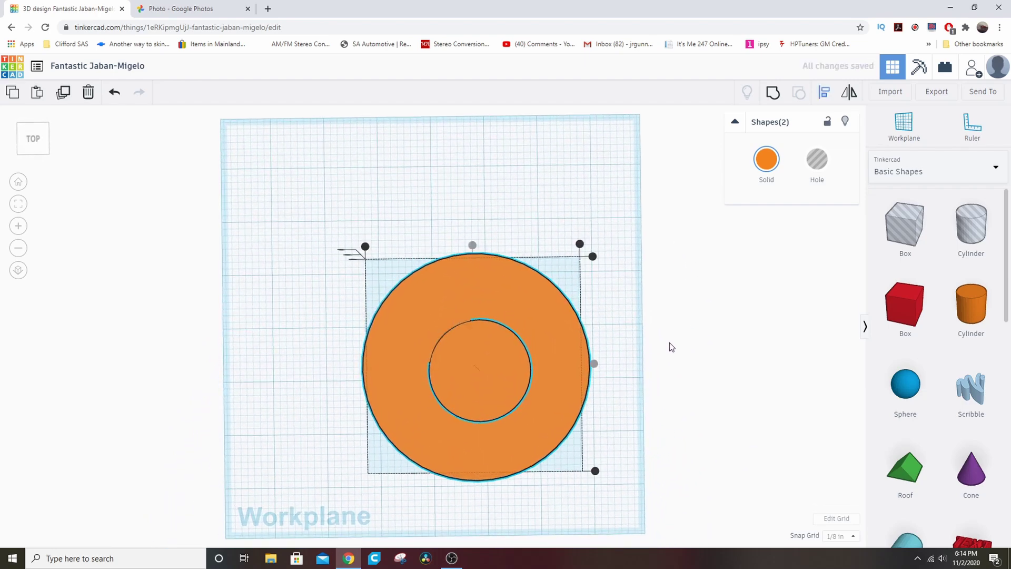
- Group the two aligned cylinders into one shape and shift it slightly toward the workplane's centre
click(772, 96)
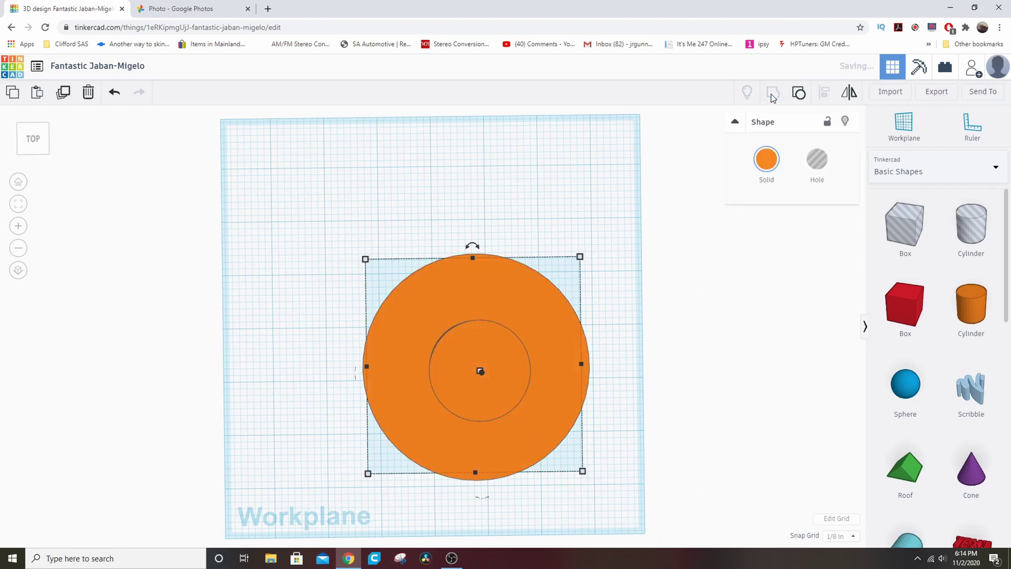
right_drag(673, 378, 662, 316)
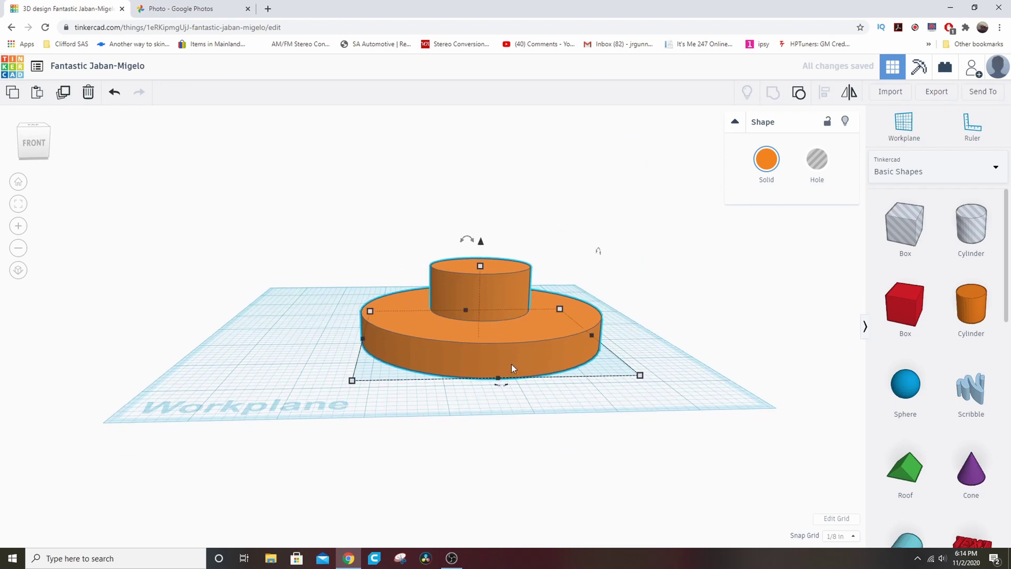
click(685, 330)
click(539, 342)
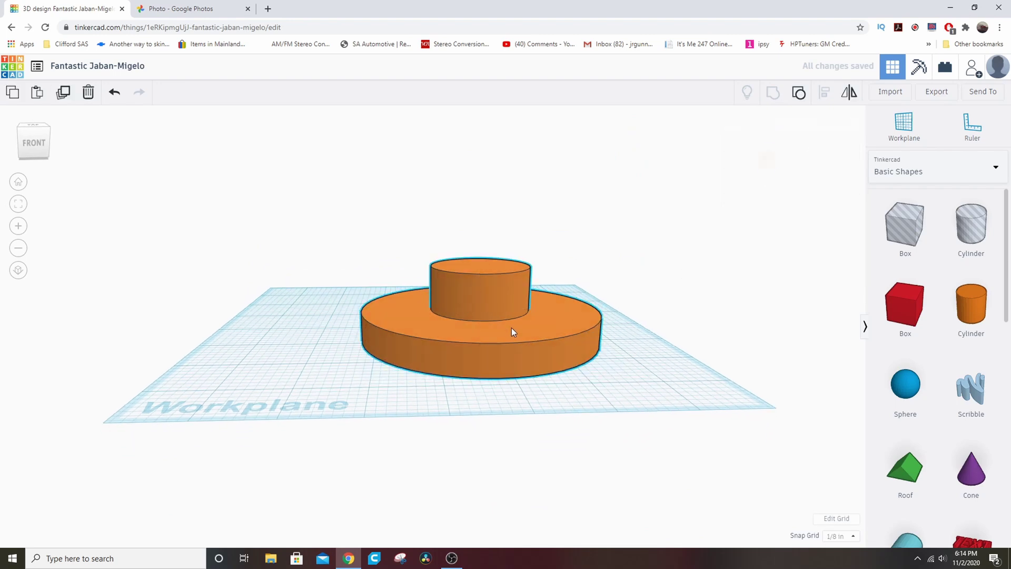
drag(521, 339, 481, 332)
right_drag(619, 345, 632, 323)
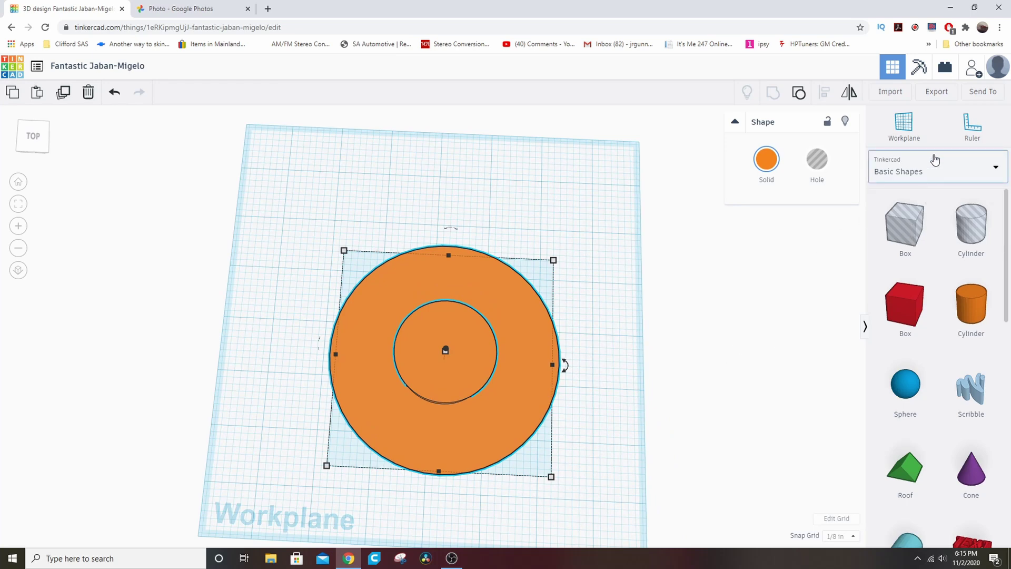
- Find the Circular Array among all the shape generators and place one over the middle of the disc
click(969, 178)
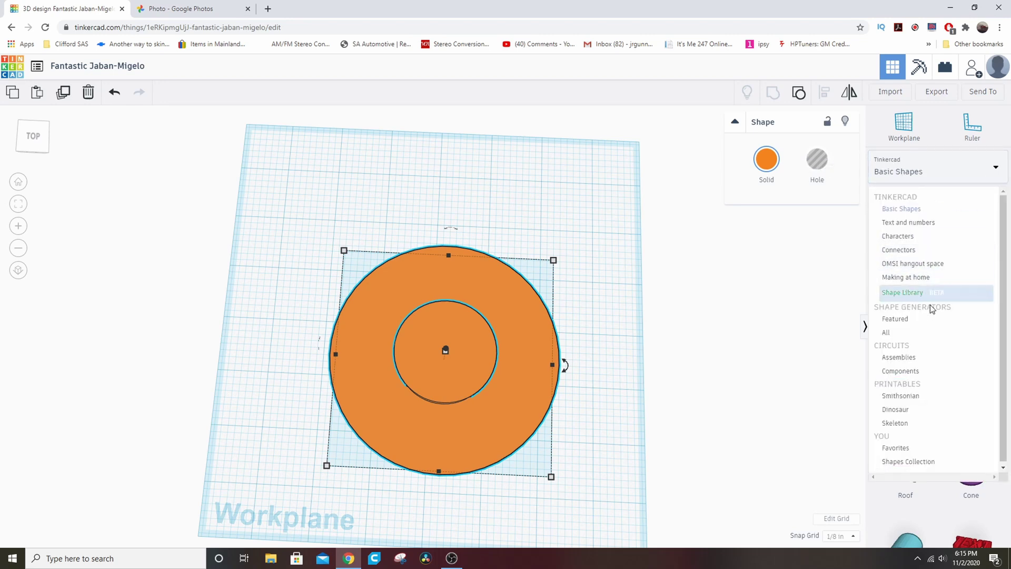
click(888, 333)
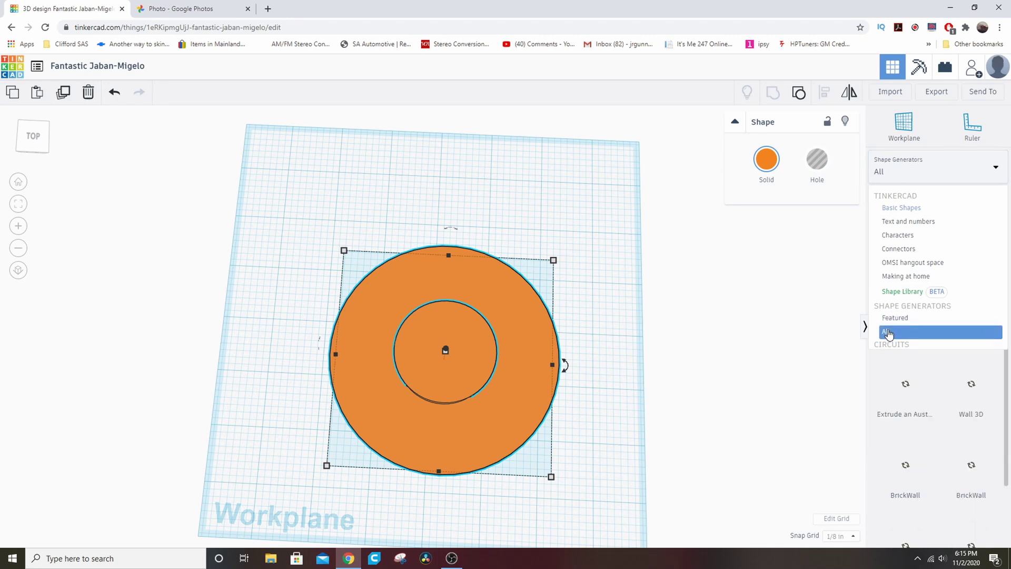
scroll(936, 328, down, 2)
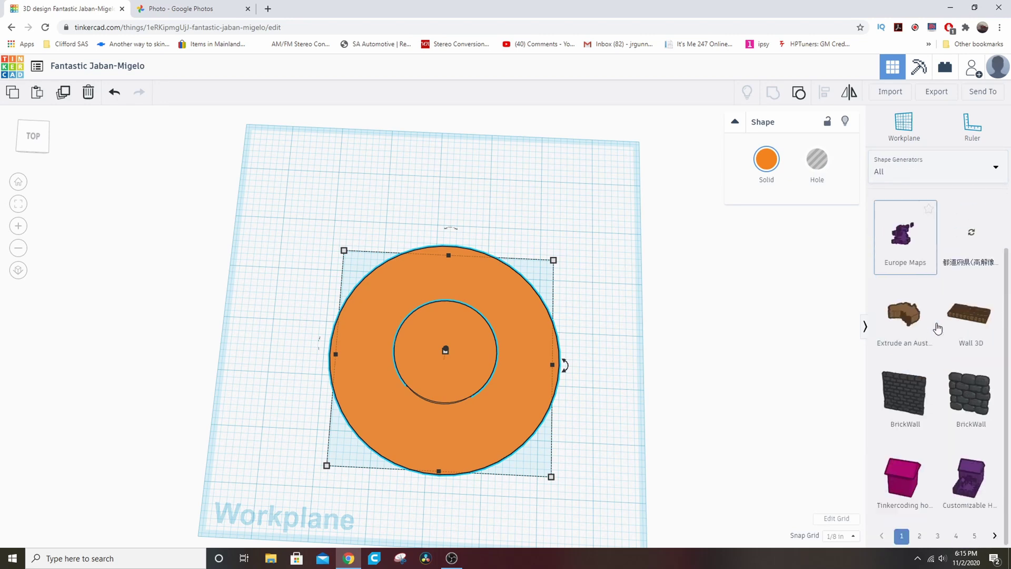
click(974, 532)
scroll(965, 471, down, 3)
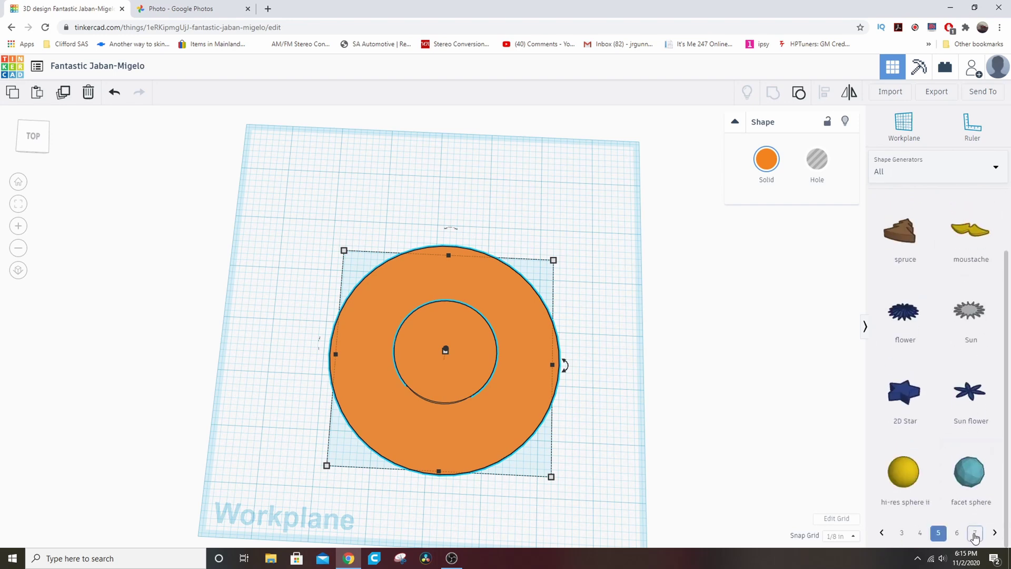
click(974, 532)
scroll(964, 521, down, 3)
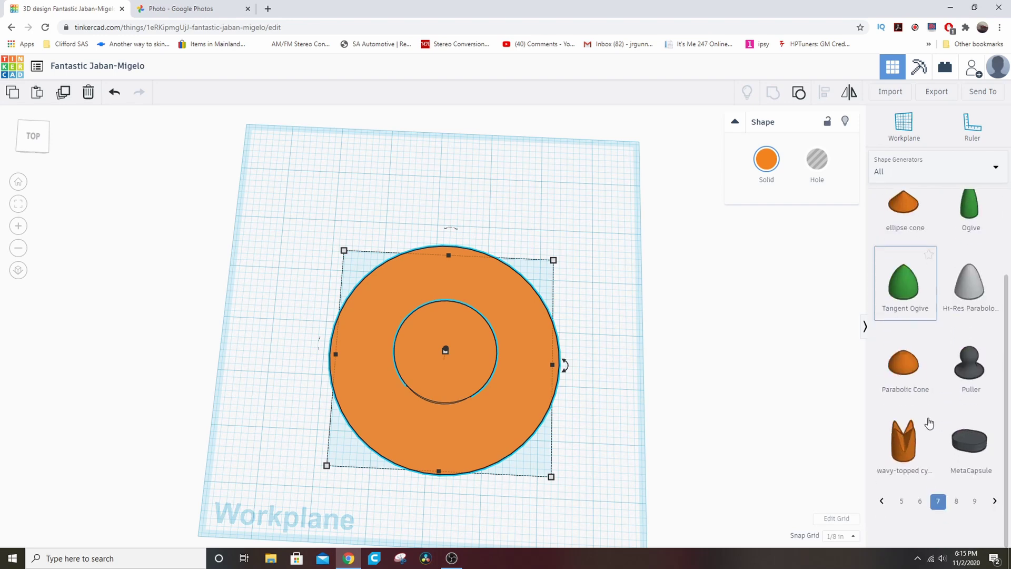
click(975, 532)
scroll(914, 467, down, 3)
click(974, 533)
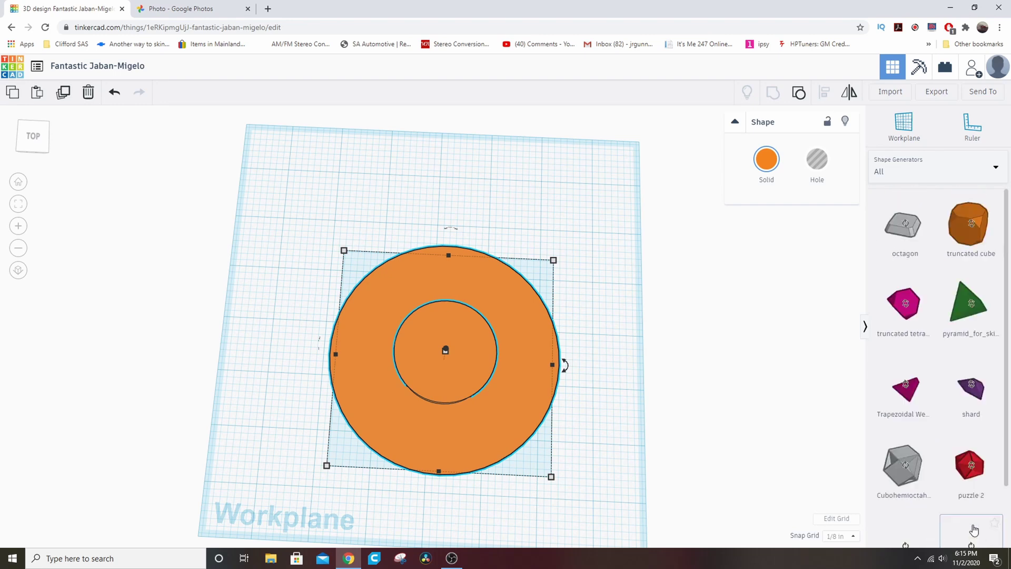
scroll(938, 377, down, 3)
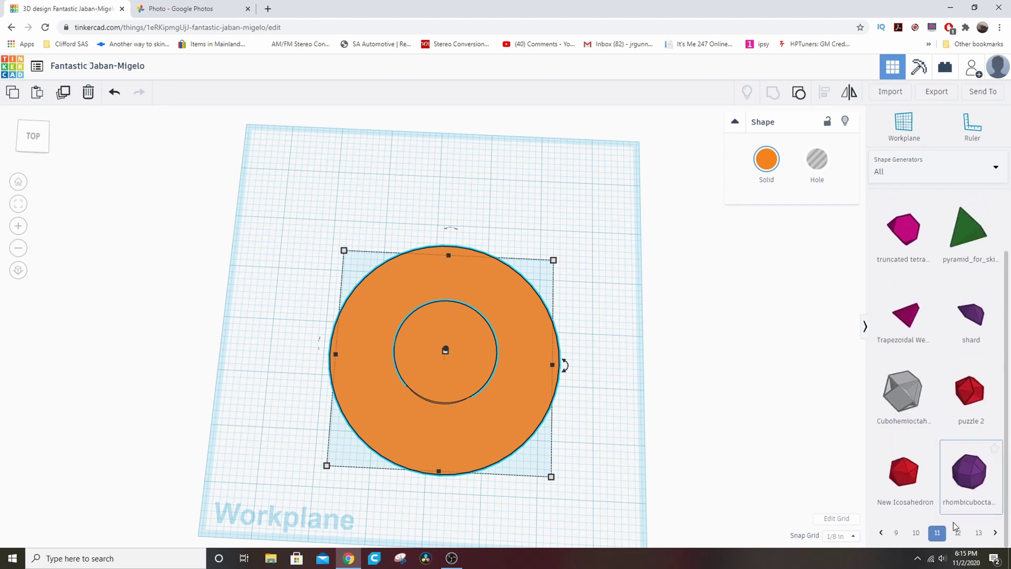
click(978, 532)
scroll(929, 369, down, 3)
scroll(931, 363, down, 3)
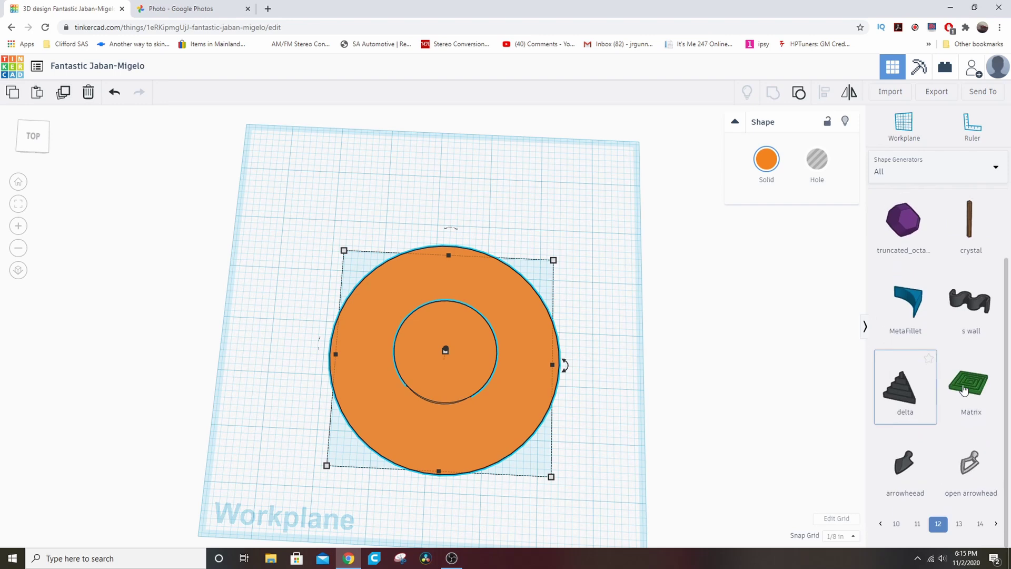
click(959, 533)
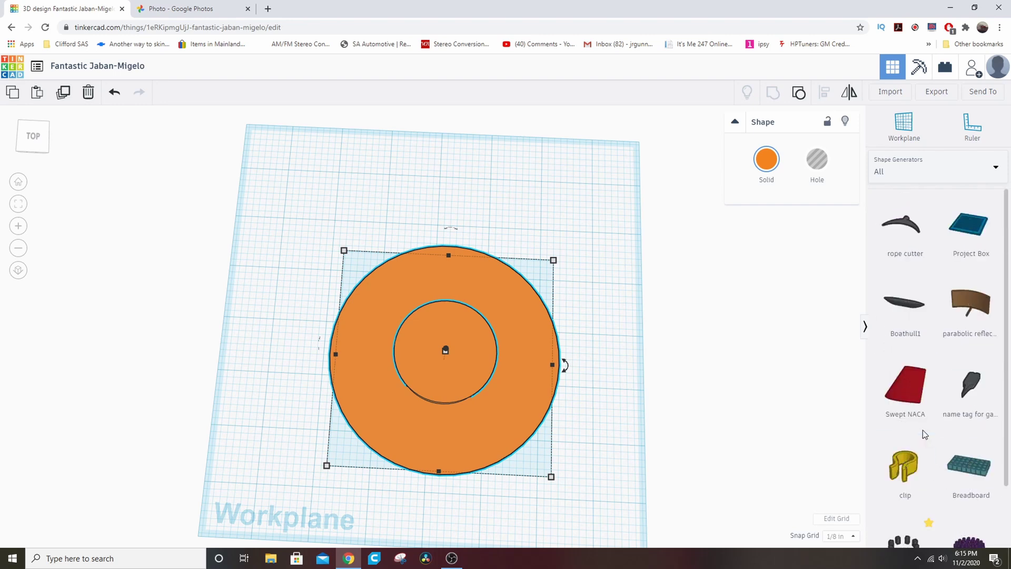
scroll(904, 537, down, 3)
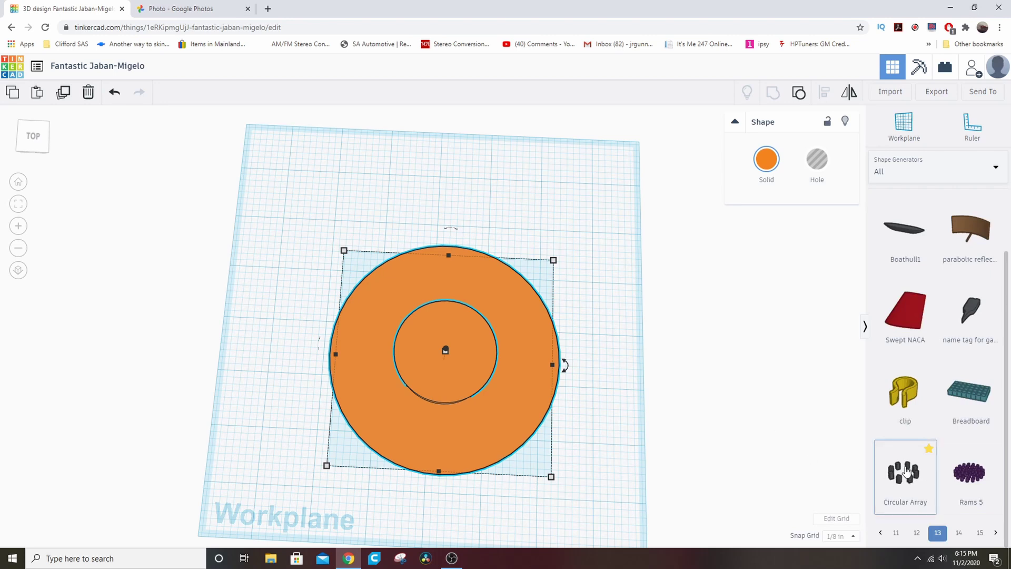
click(904, 472)
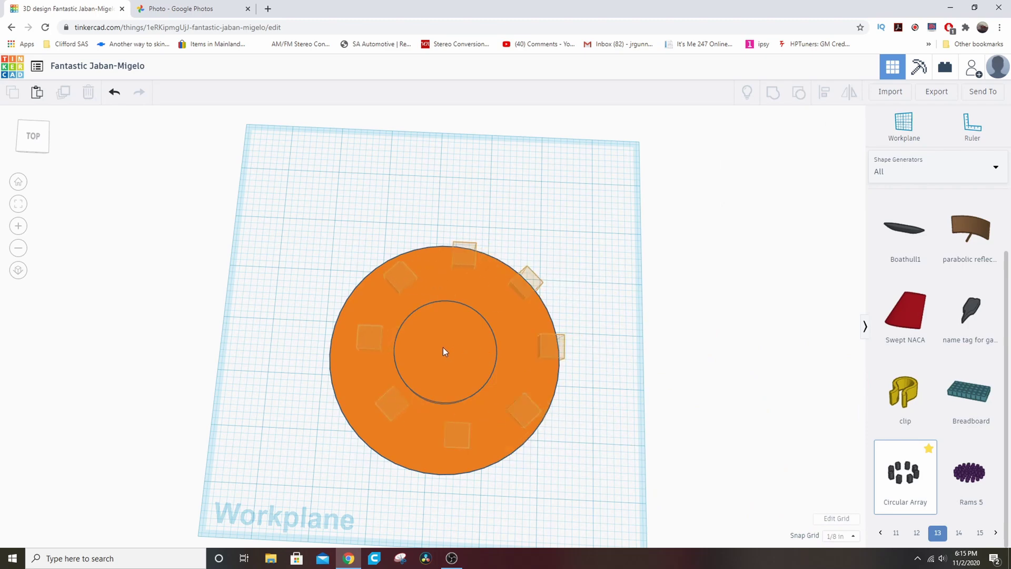
click(444, 362)
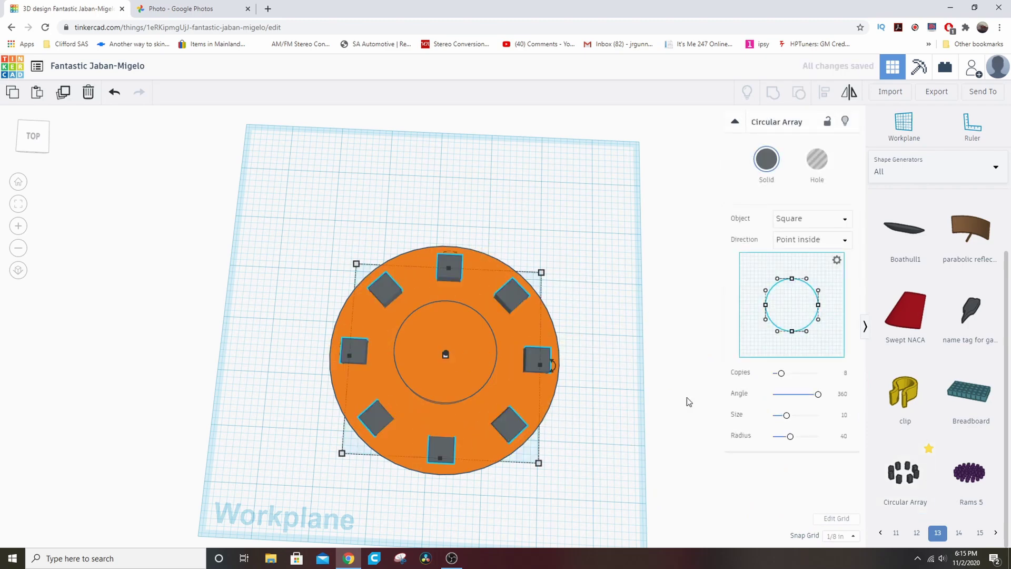
- Turn the circular array into a hole and make its repeated object a Circle
right_drag(687, 397, 678, 260)
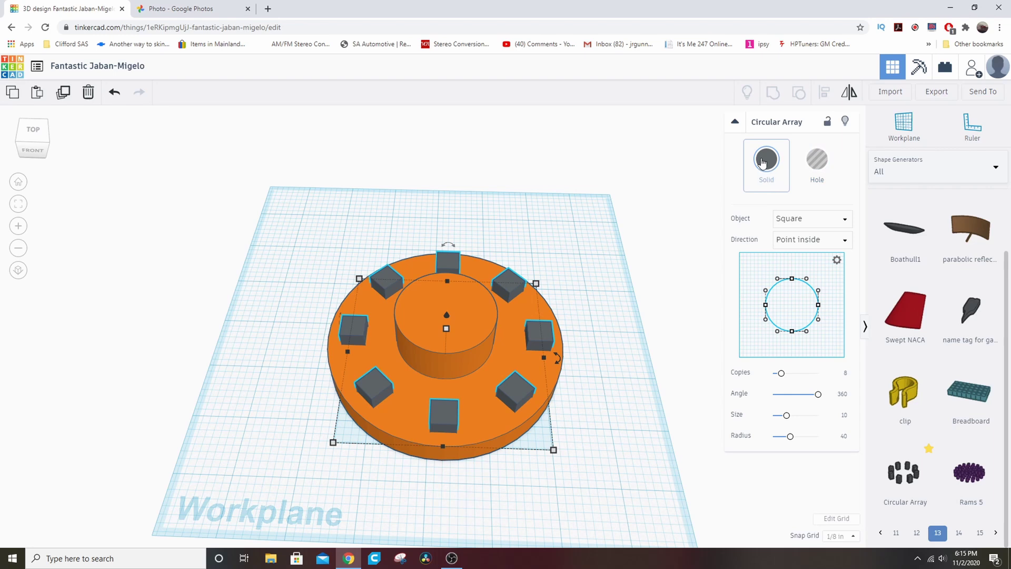
click(817, 160)
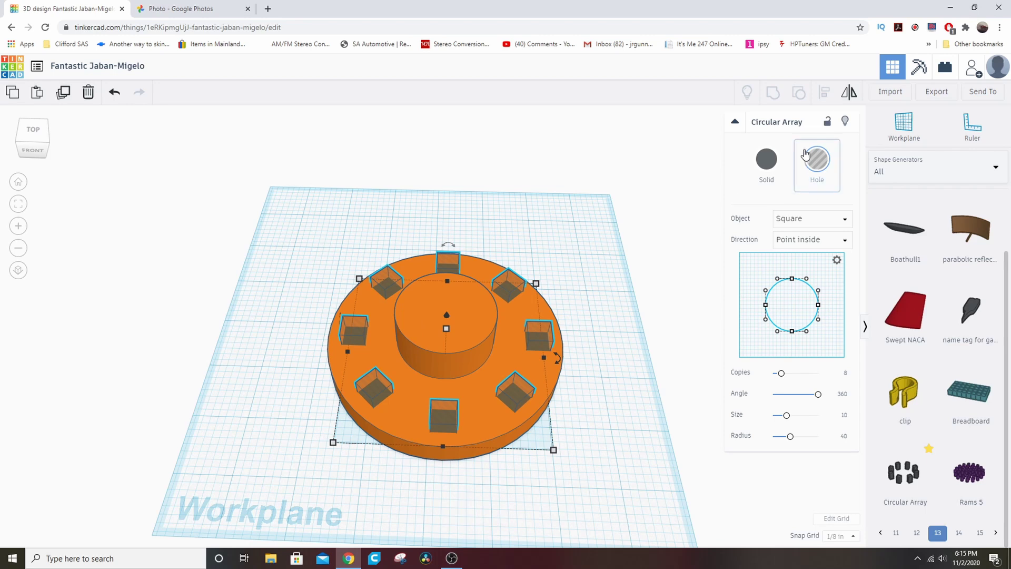
click(812, 217)
click(782, 250)
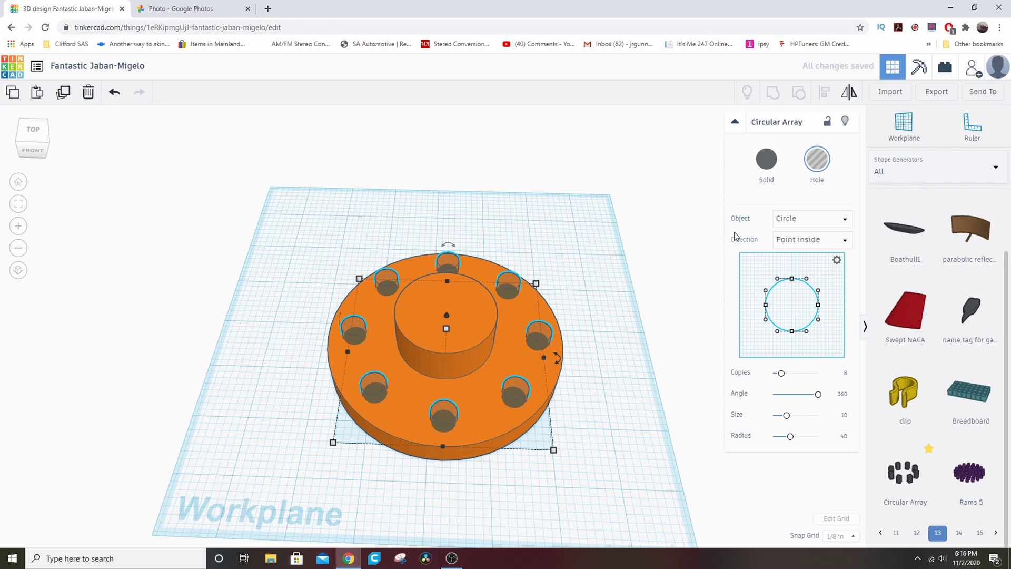
right_click(734, 240)
click(741, 207)
- Set the circular array to 12 copies and a size of 12
drag(784, 379, 788, 378)
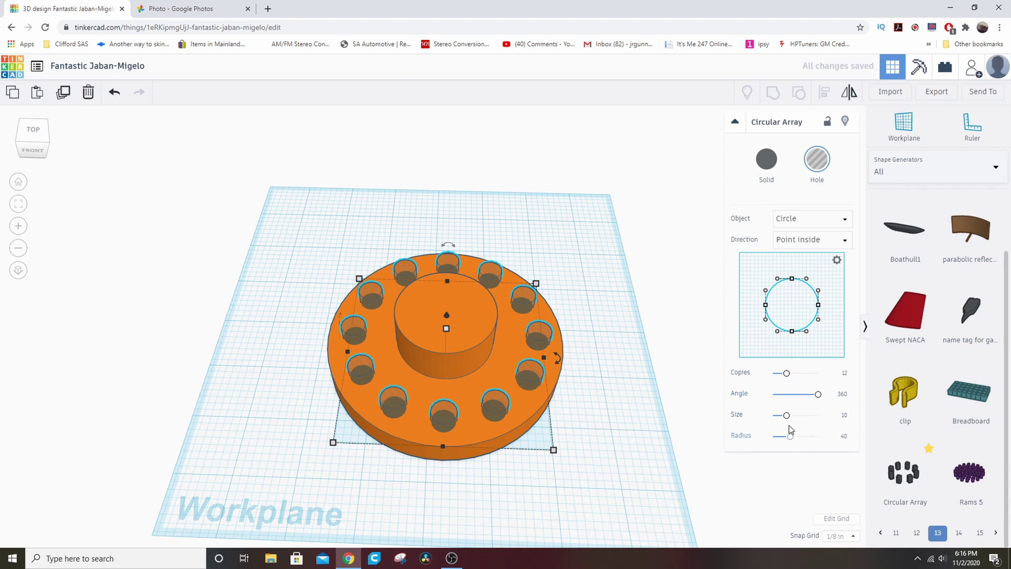
drag(789, 420, 788, 419)
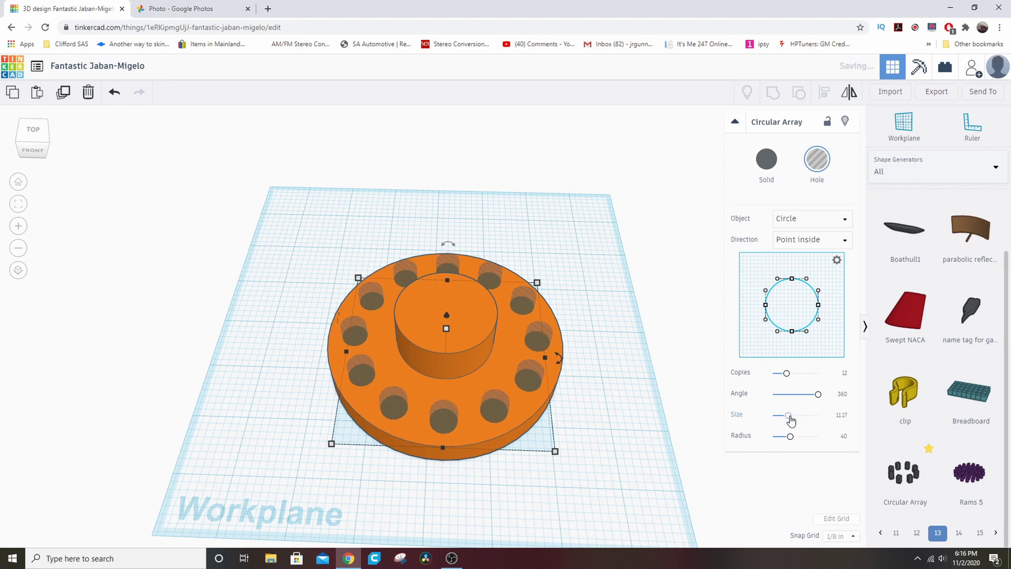
click(843, 415)
text(13)
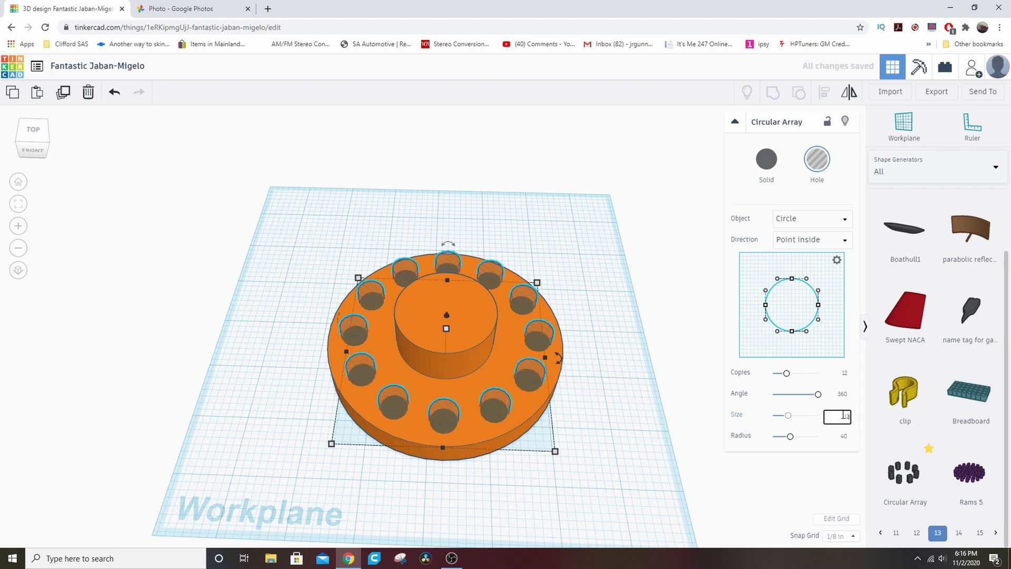
key(Return)
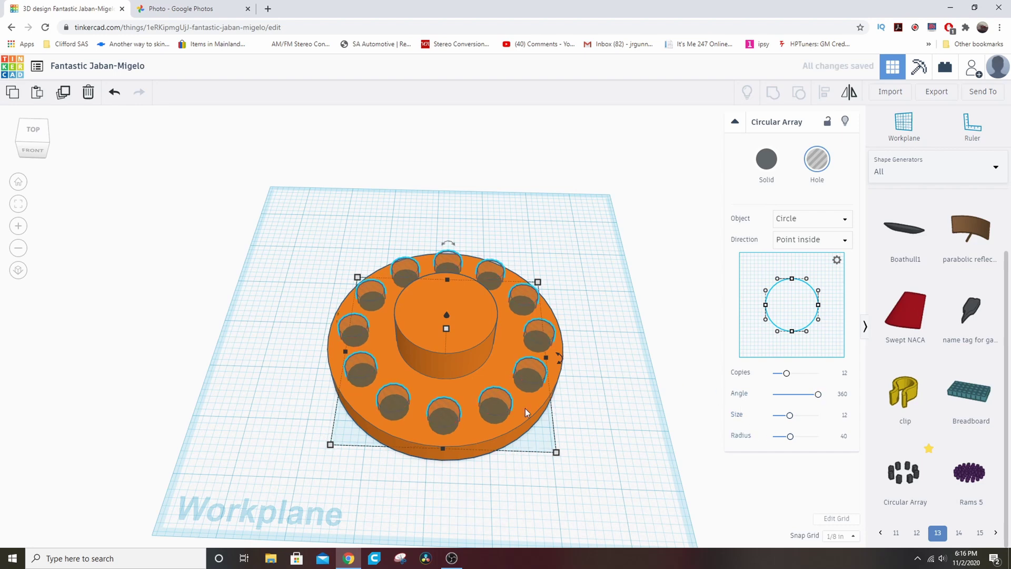
- Set the circular array's overall length and width to 3.635 in each
mouse_move(556, 453)
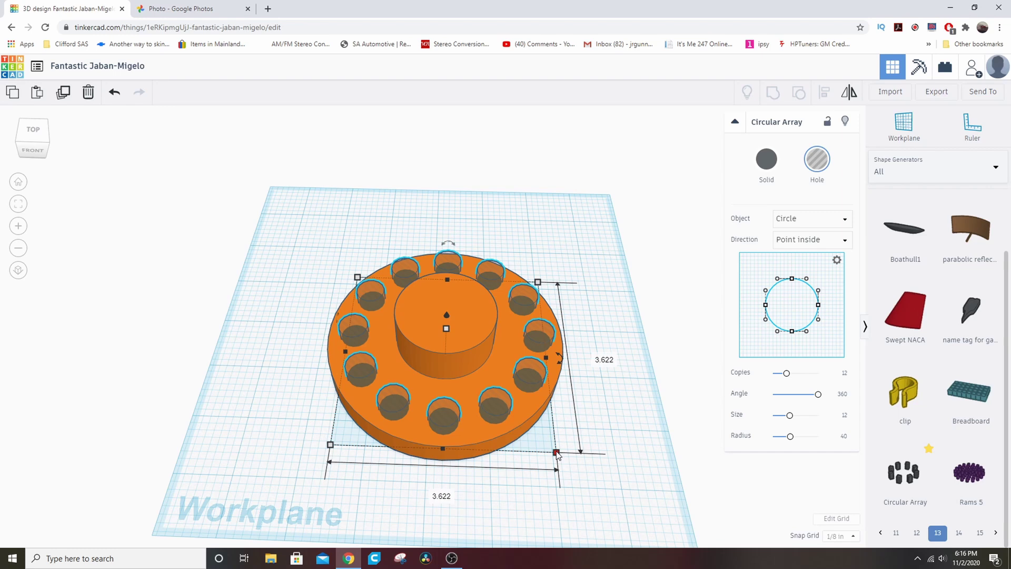
click(604, 360)
text(3.635)
key(Return)
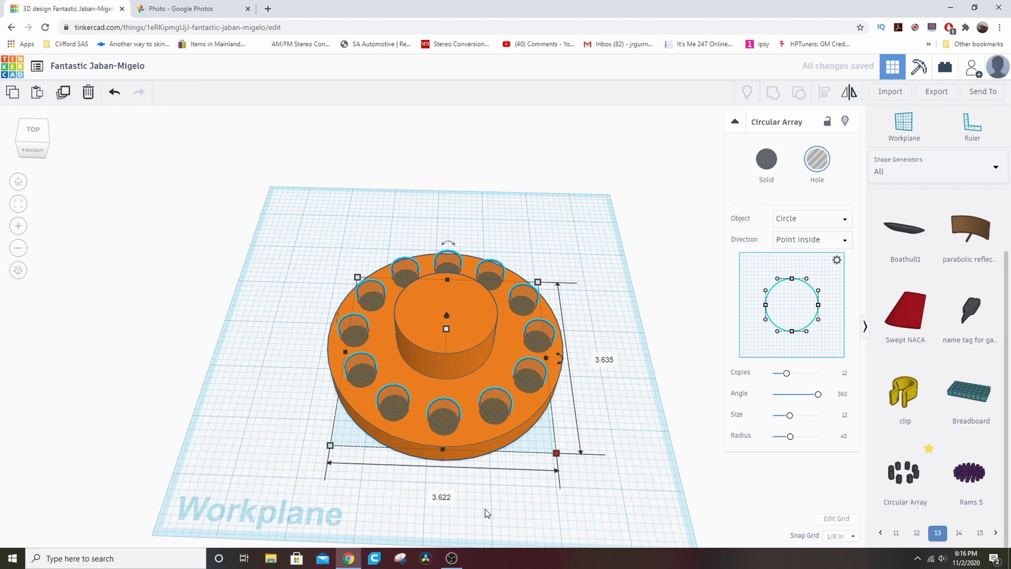
click(446, 498)
text(3.635)
key(Return)
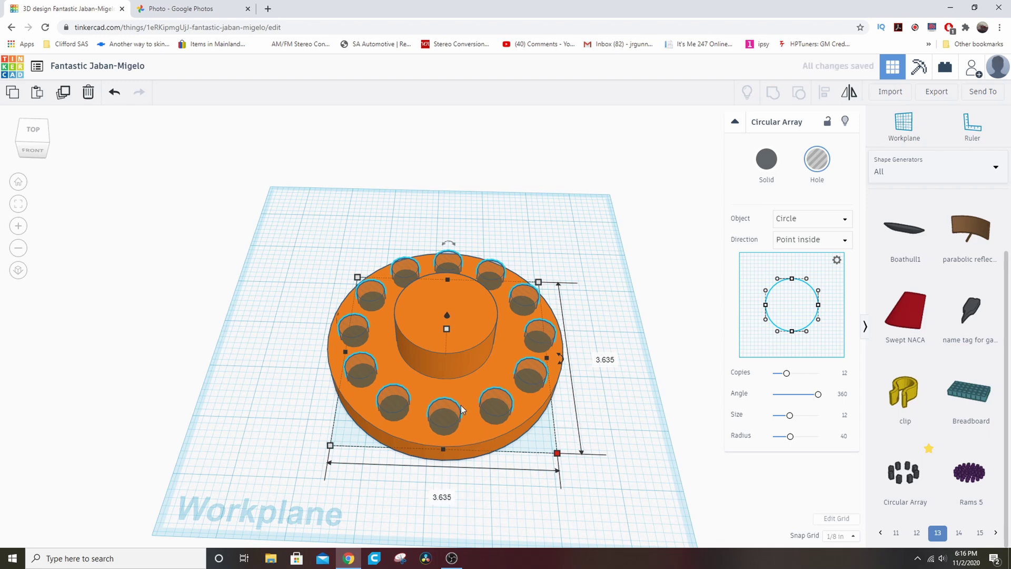
- Select the disc part and the circular hole array and align their centres across the workplane's width and depth
right_drag(624, 298, 523, 314)
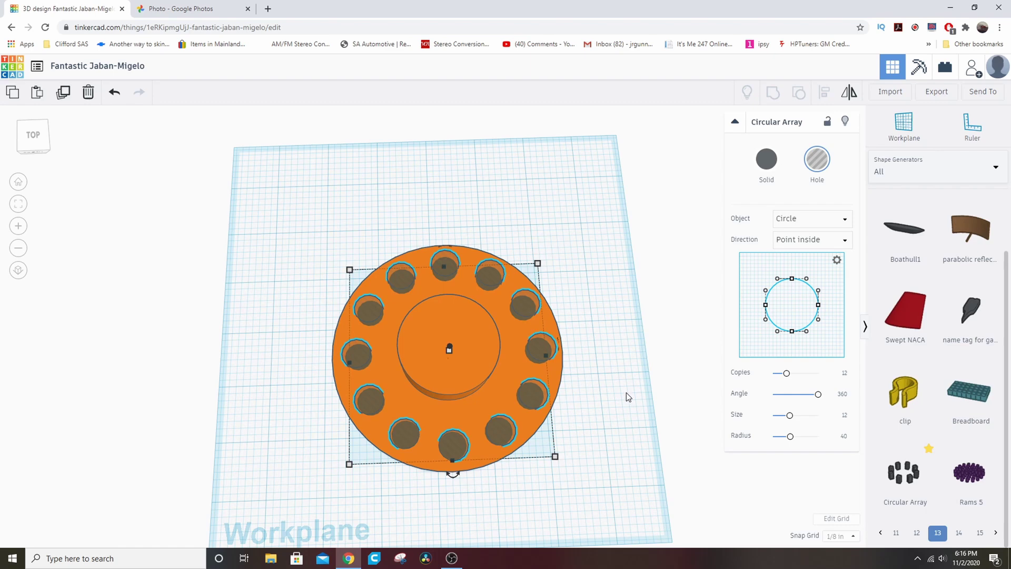
right_drag(646, 392, 635, 333)
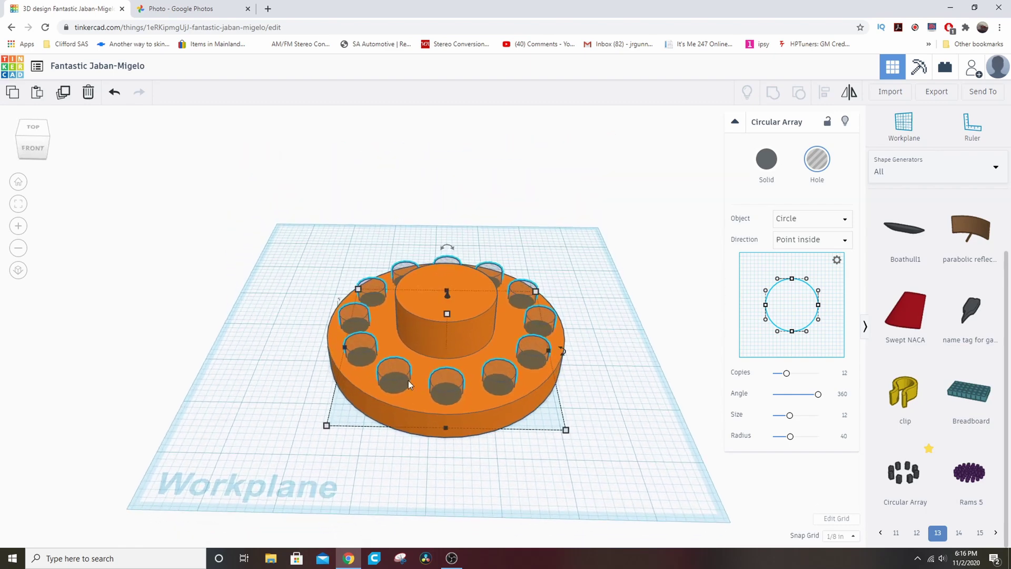
right_drag(637, 403, 637, 340)
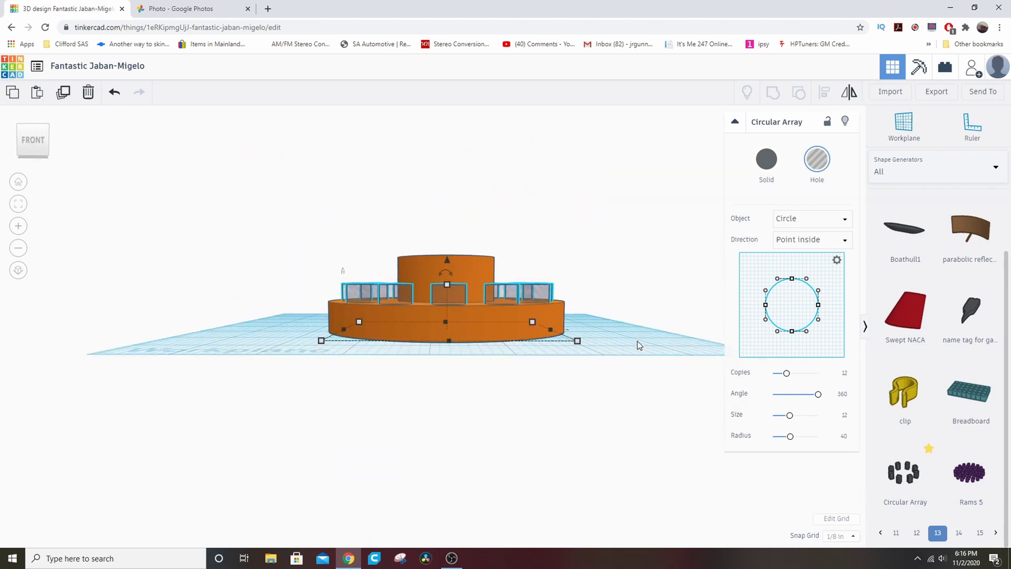
right_drag(653, 264, 630, 346)
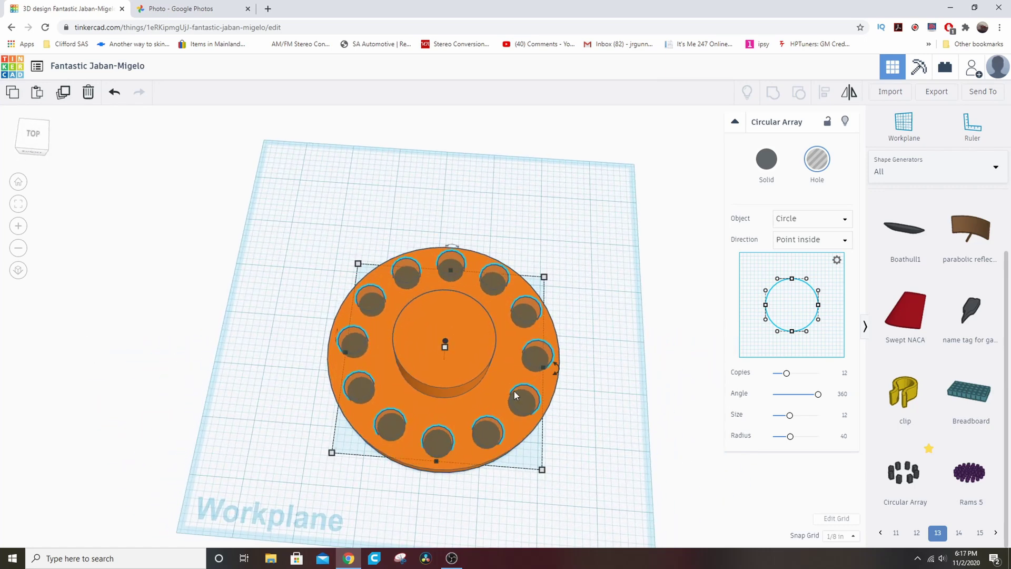
key(ctrl+a)
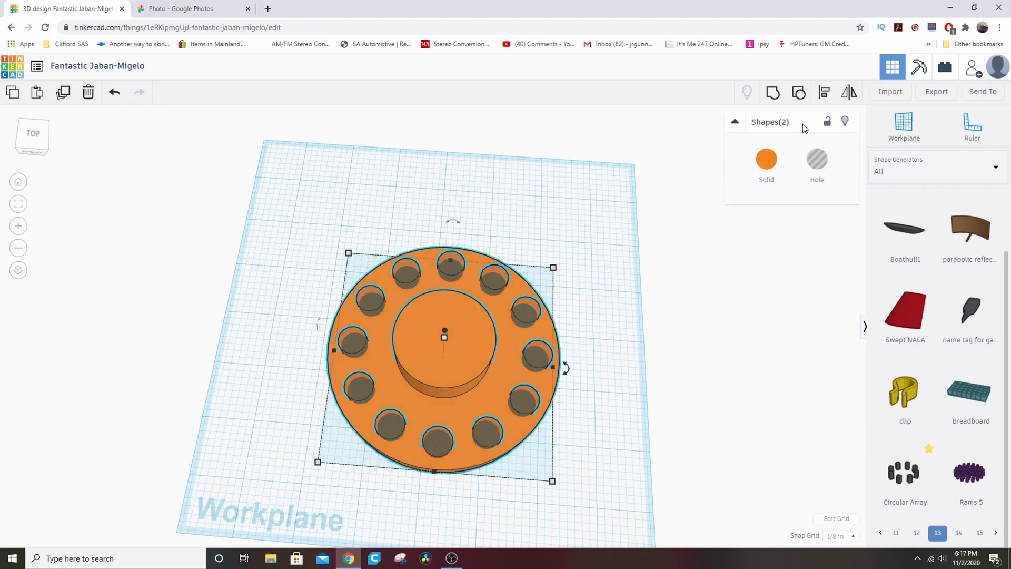
click(824, 94)
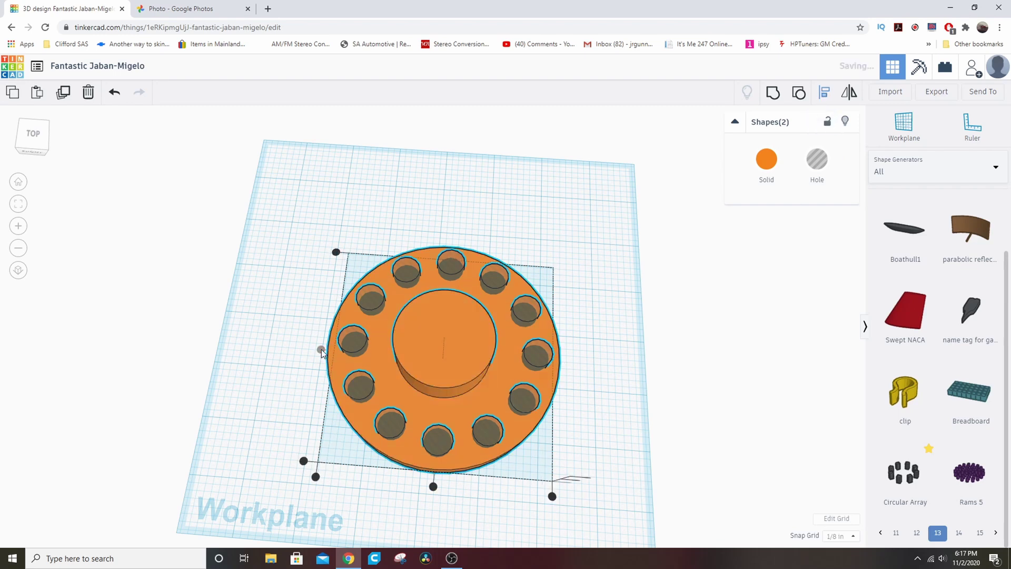
click(437, 485)
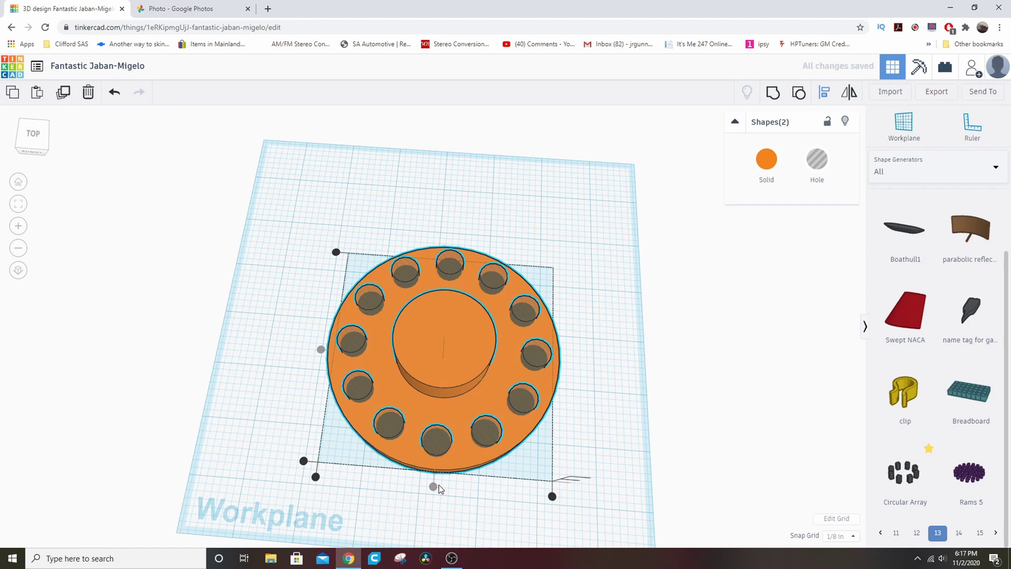
- Group the disc part with the hole array to cut the ring of round holes through the disc
right_drag(624, 427, 645, 414)
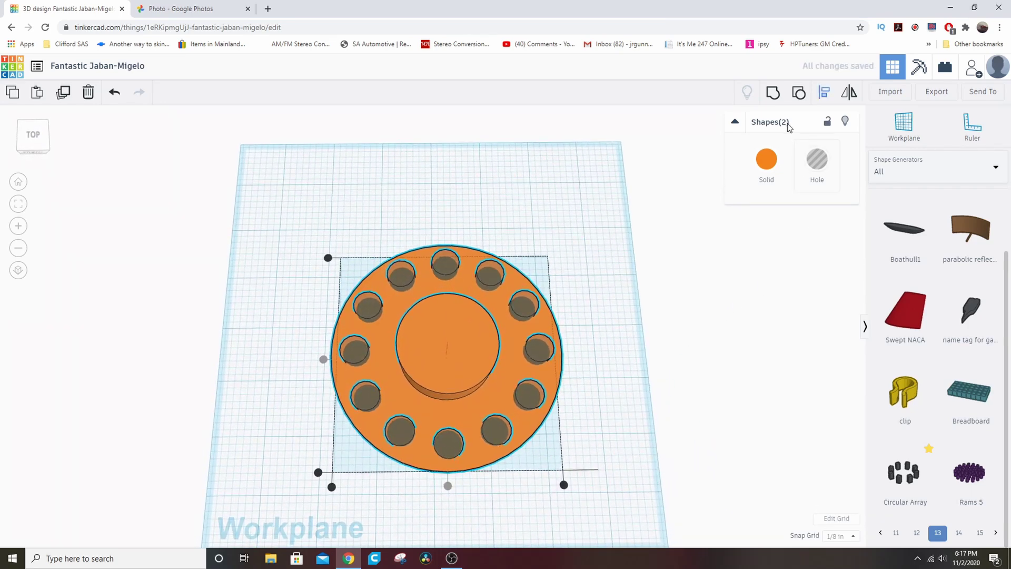
click(772, 94)
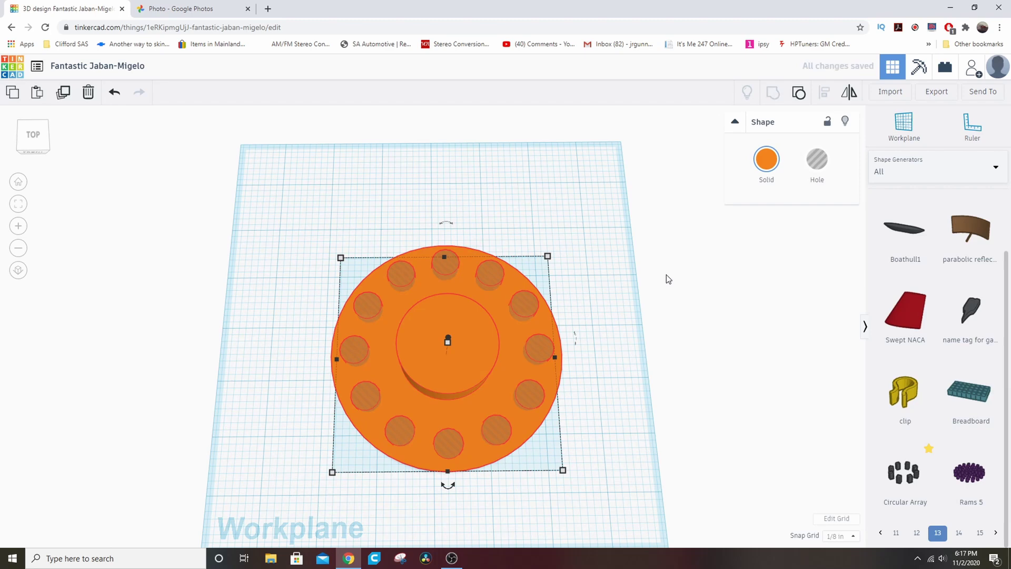
right_drag(636, 339, 608, 369)
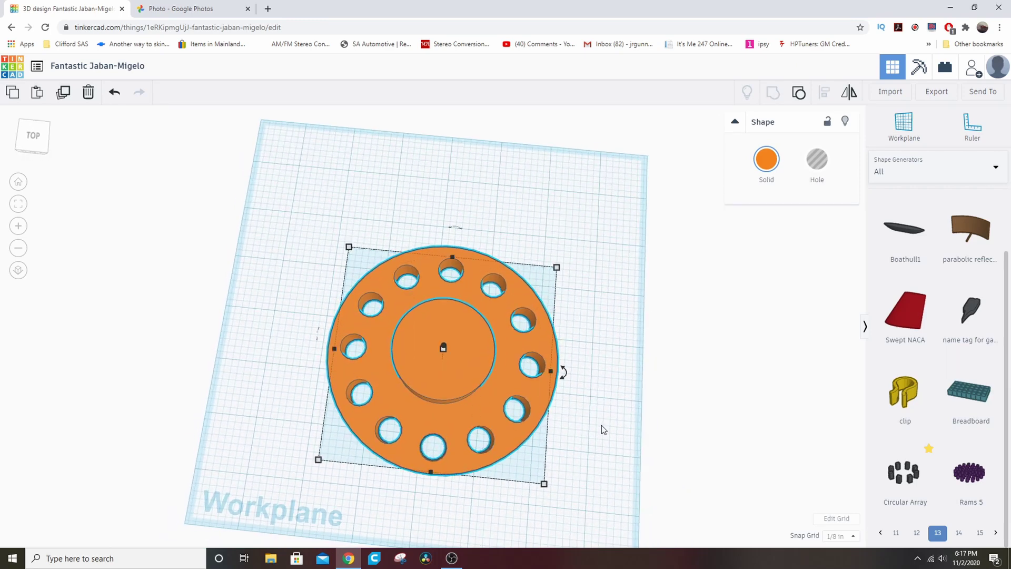
right_drag(601, 425, 637, 425)
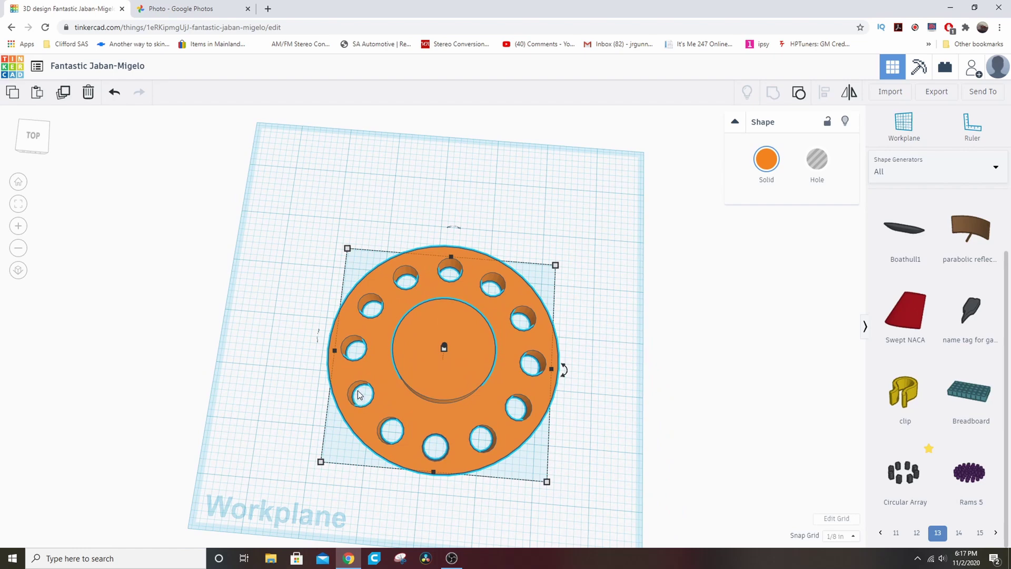
mouse_move(675, 410)
right_down()
mouse_move(647, 398)
mouse_move(667, 315)
mouse_move(650, 375)
mouse_move(659, 418)
right_up()
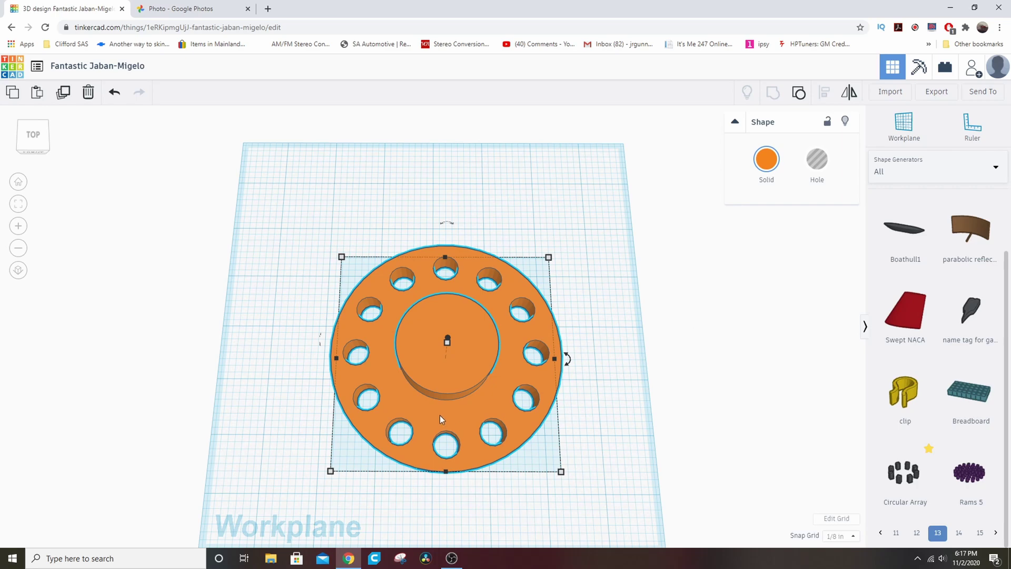
right_drag(596, 420, 460, 353)
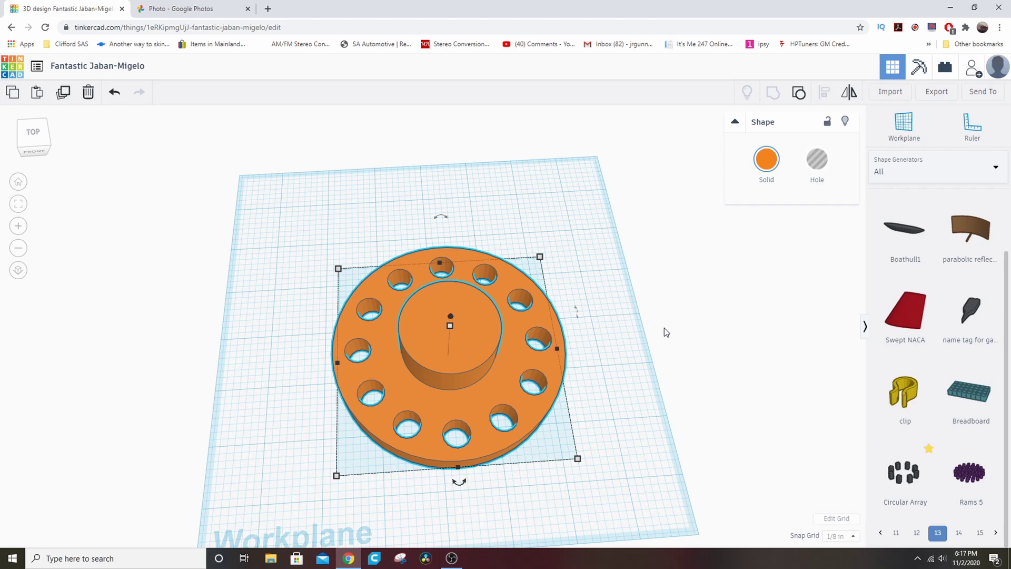
right_drag(680, 347, 426, 409)
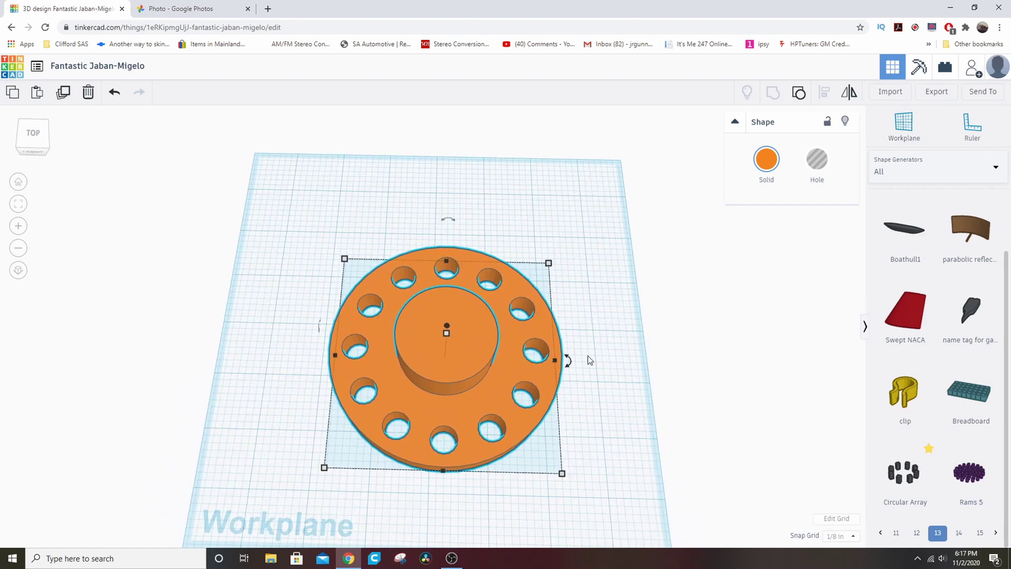
mouse_move(711, 371)
right_down()
mouse_move(687, 369)
mouse_move(693, 379)
right_up()
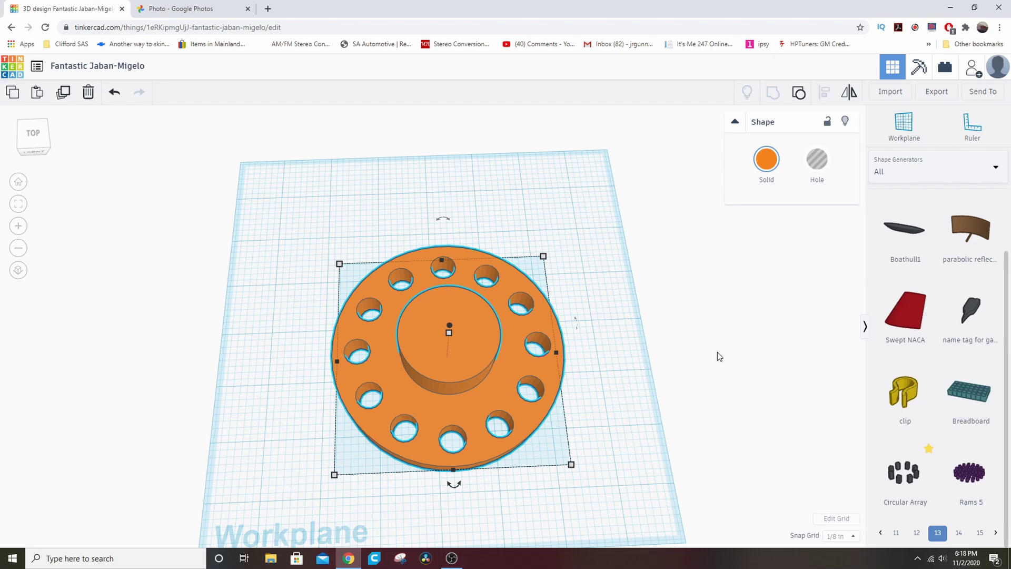
right_drag(637, 356, 635, 310)
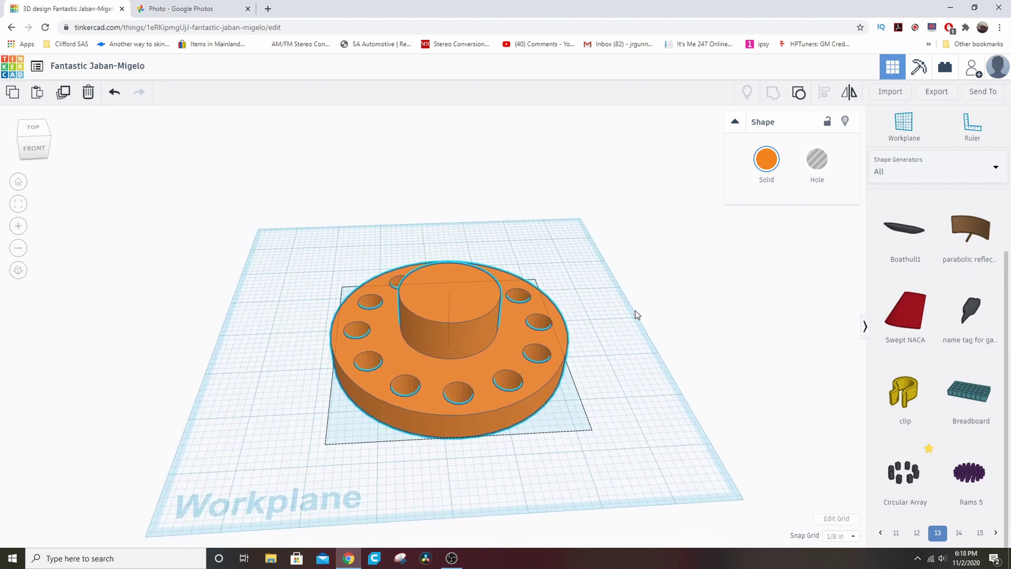
right_drag(643, 211, 653, 250)
- Switch the shape library from the shape generators to the Basic Shapes collection
click(947, 169)
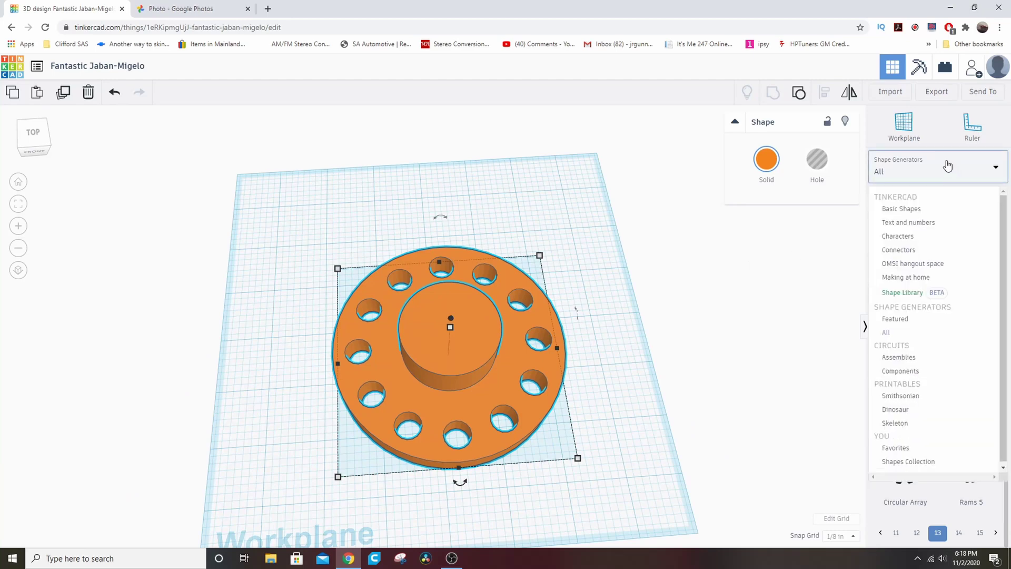
click(909, 169)
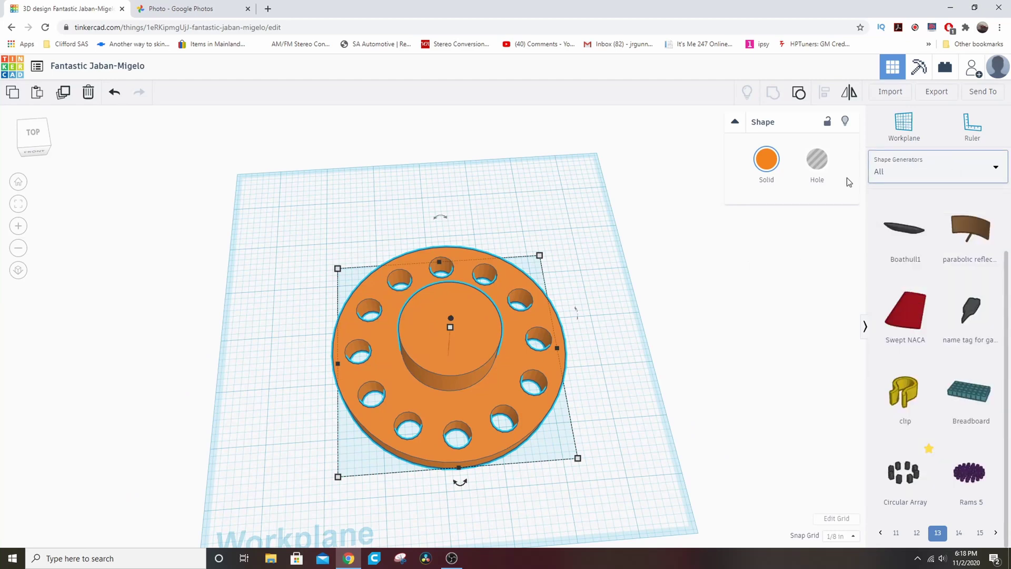
click(924, 172)
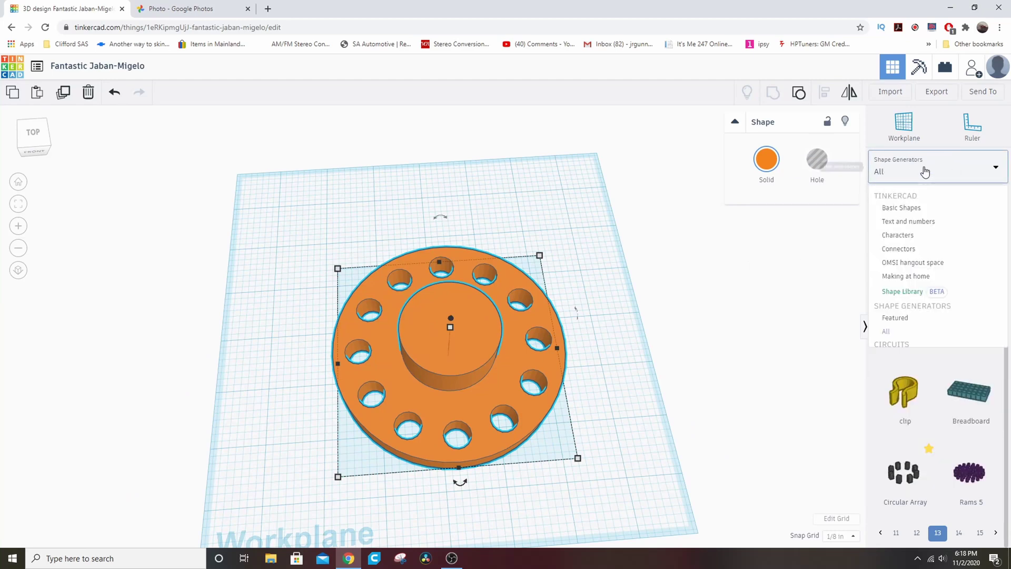
click(903, 218)
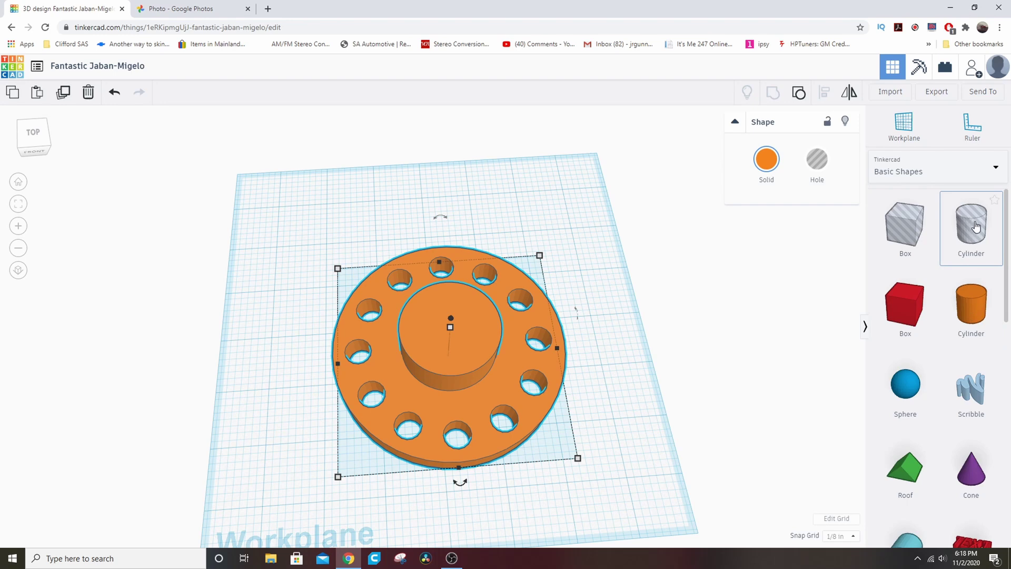
- Place a cylinder behind the disc as a hole and try to move it onto the central cylinder
click(971, 310)
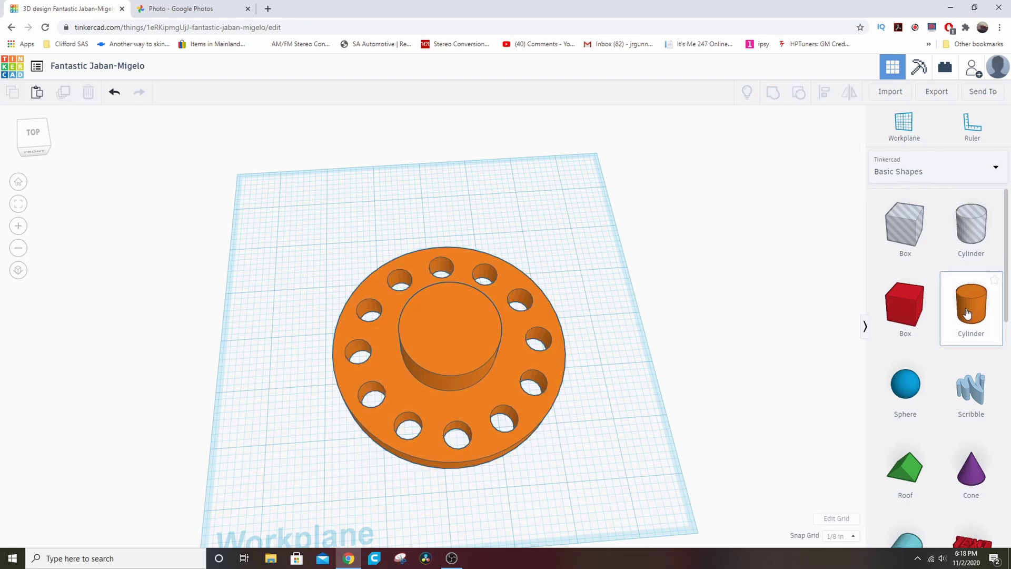
click(528, 219)
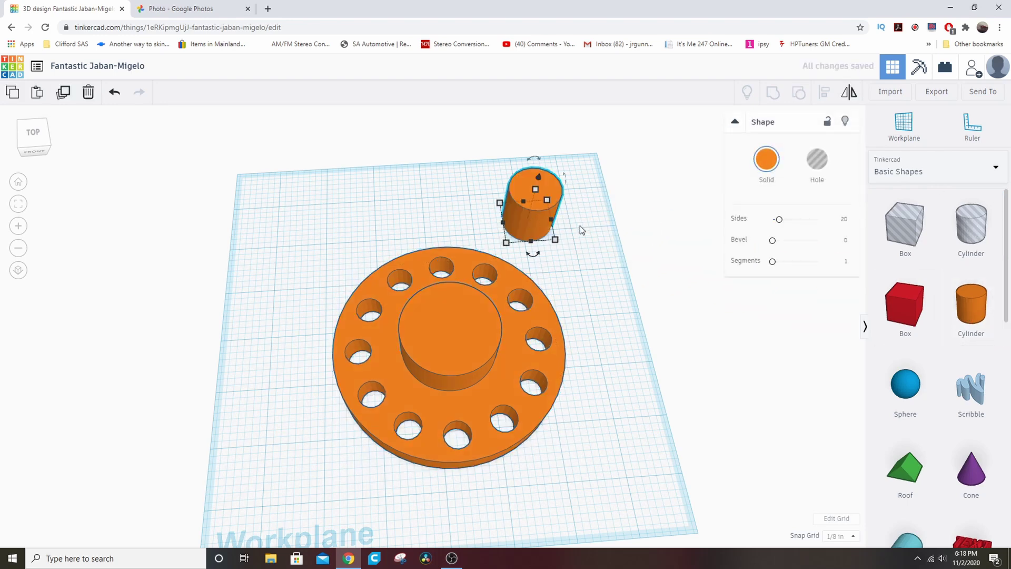
click(819, 162)
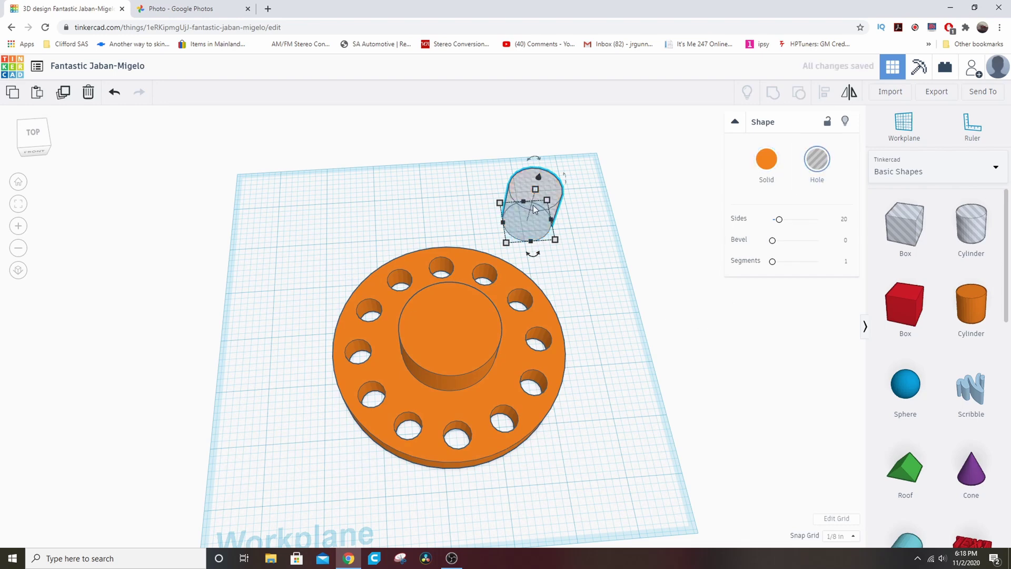
drag(533, 204, 457, 339)
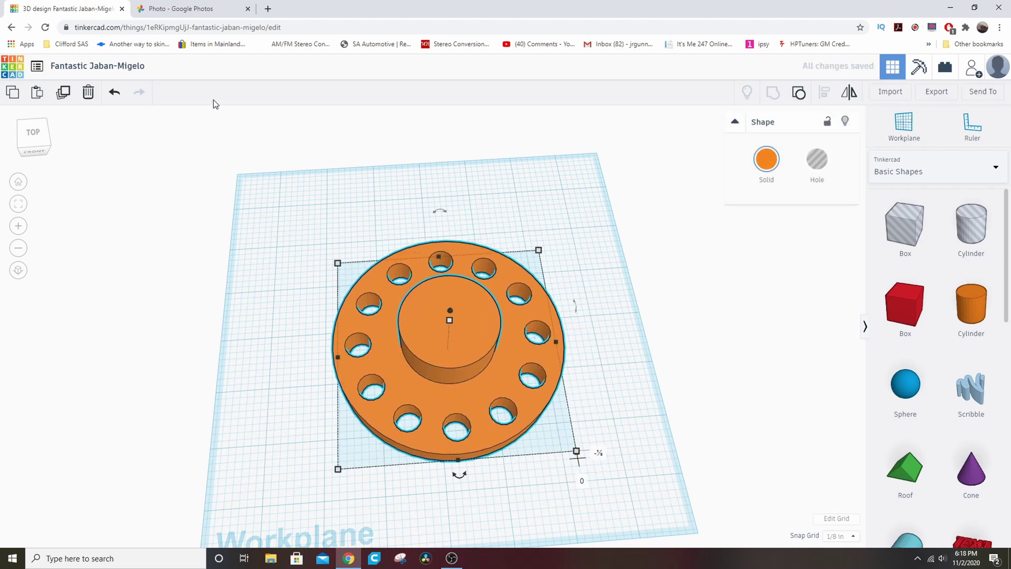
- Undo the disc's accidental move and the added cylinder, and clear the selection
click(115, 102)
click(114, 101)
click(113, 101)
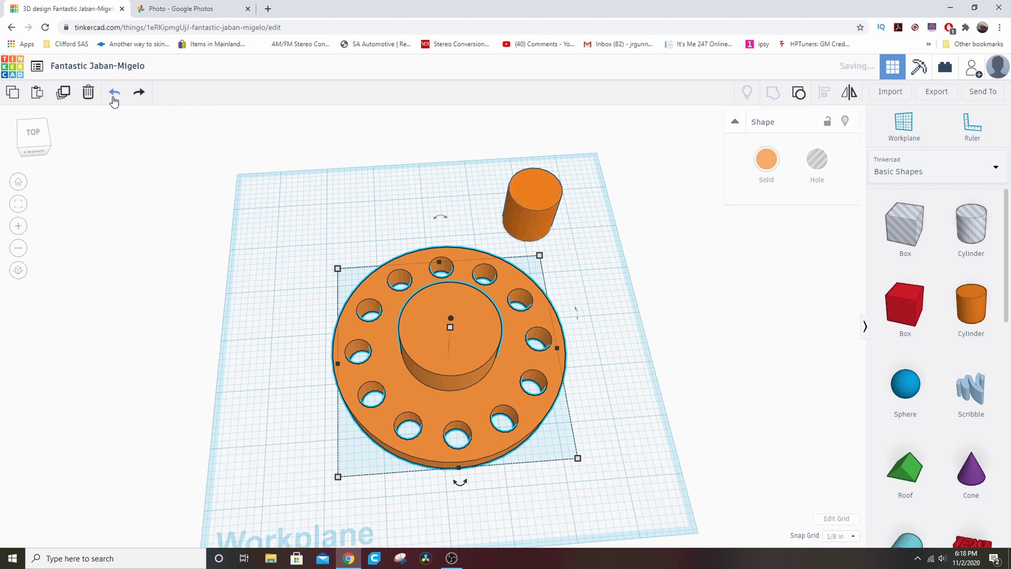
click(114, 101)
click(641, 207)
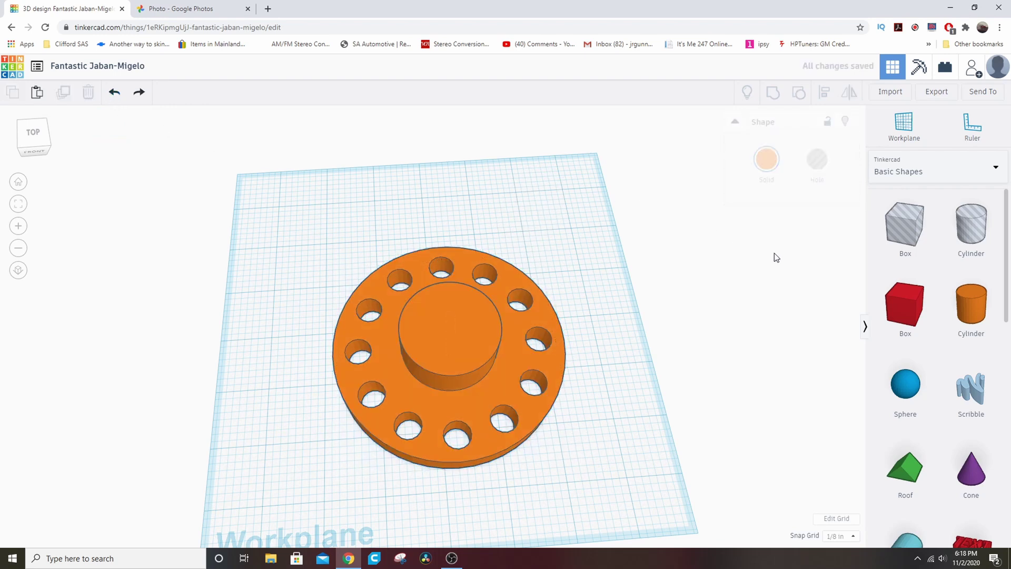
- Place a ready-made hole cylinder behind the disc, try it as a solid and delete it
drag(970, 224, 499, 210)
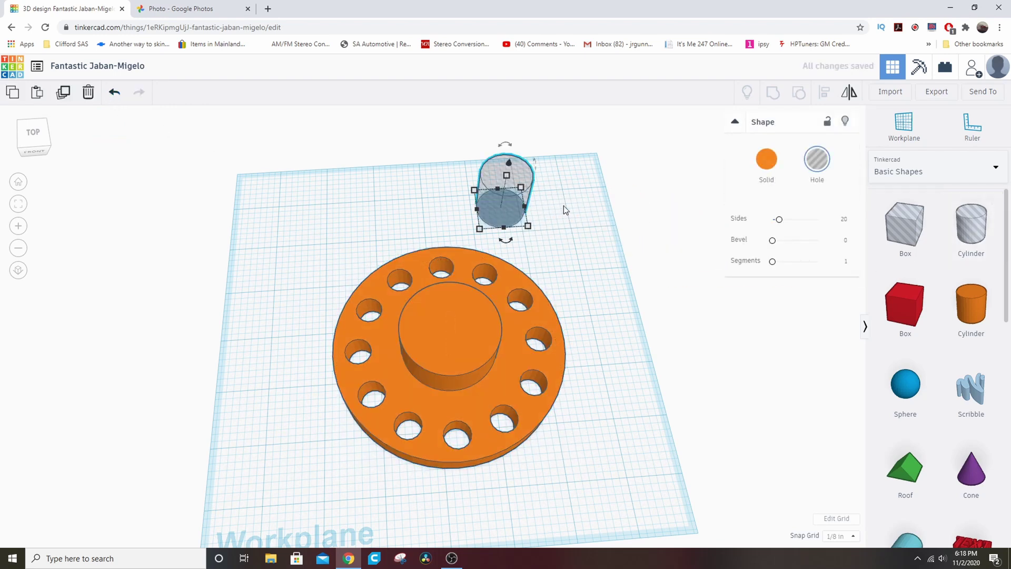
click(770, 161)
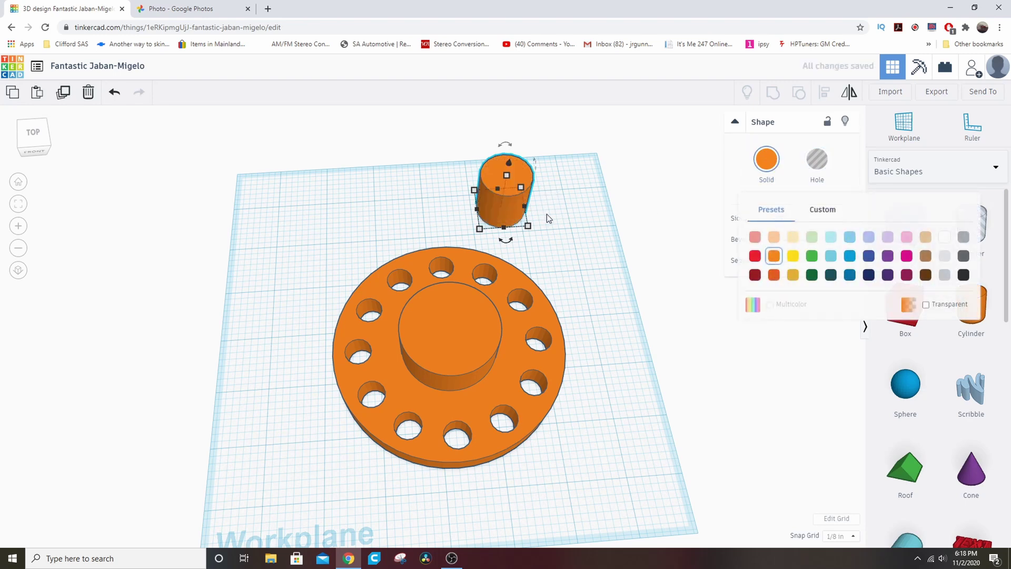
key(Delete)
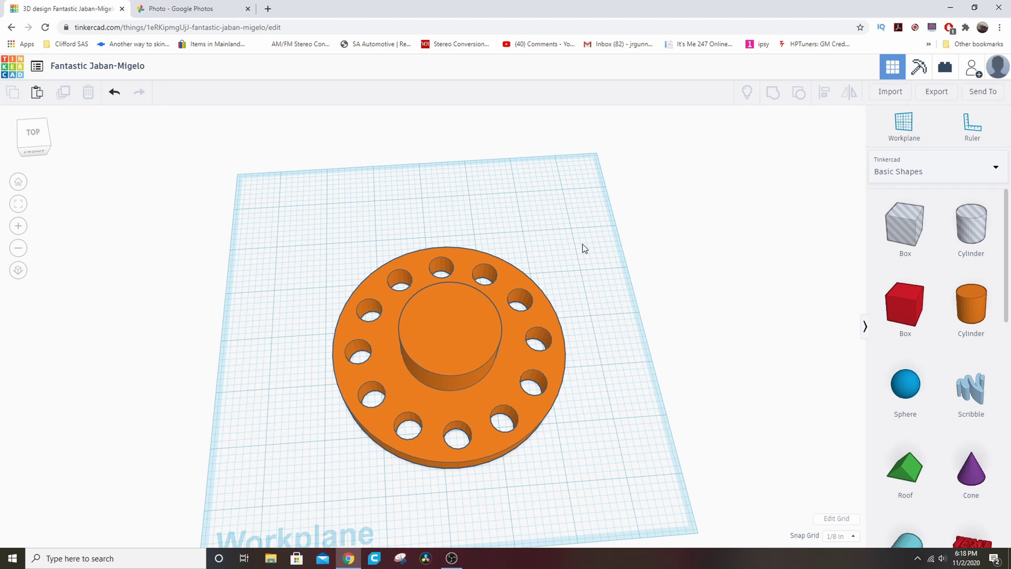
right_drag(593, 244, 678, 328)
right_drag(607, 332, 597, 293)
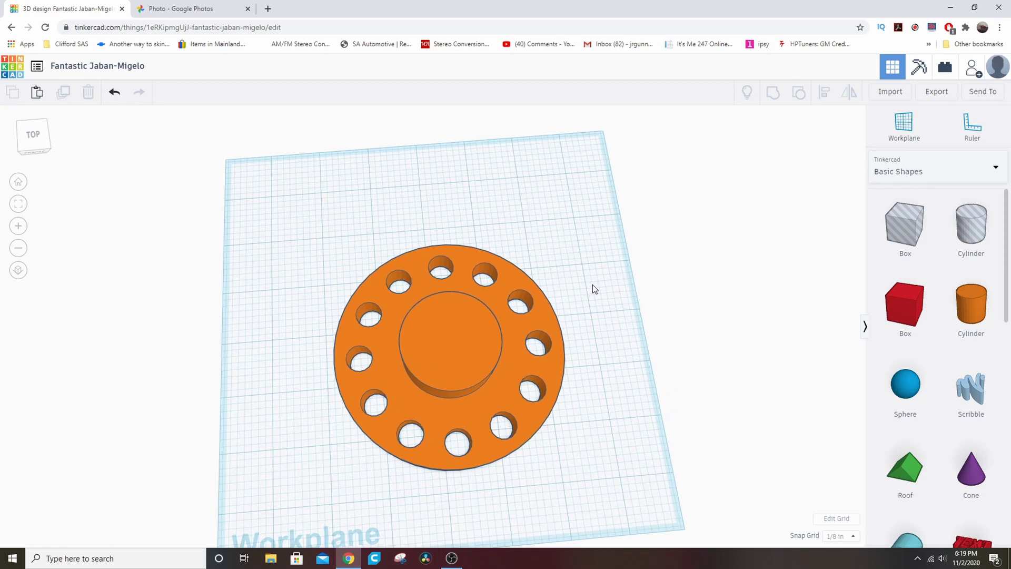